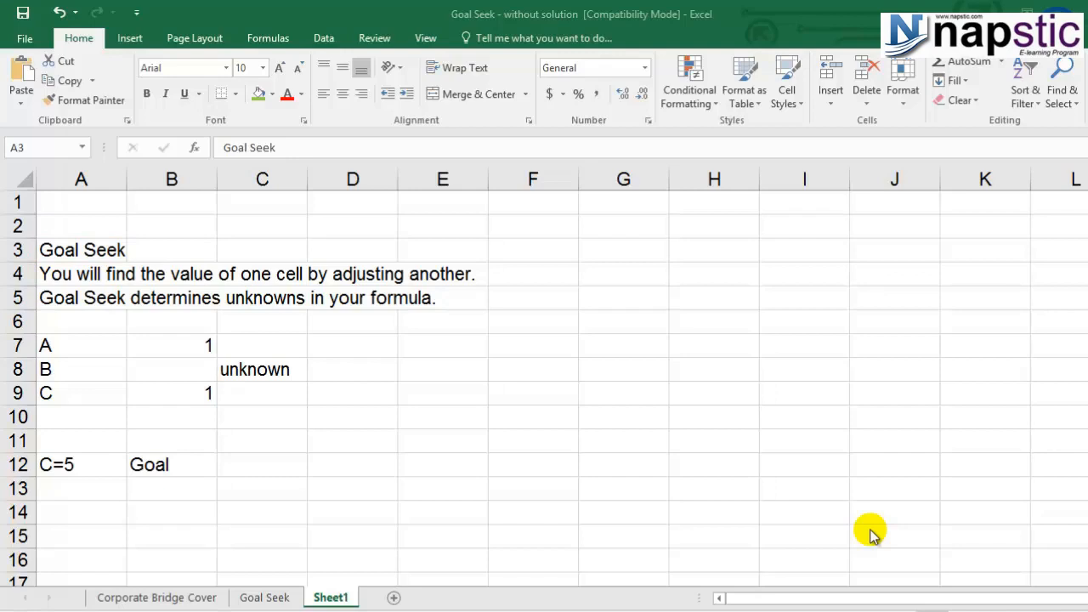
# Step: Examine the A, B and C values in rows 7 to 9, including the SUM formula in cell B9
pyautogui.click(81, 275)
pyautogui.click(79, 275)
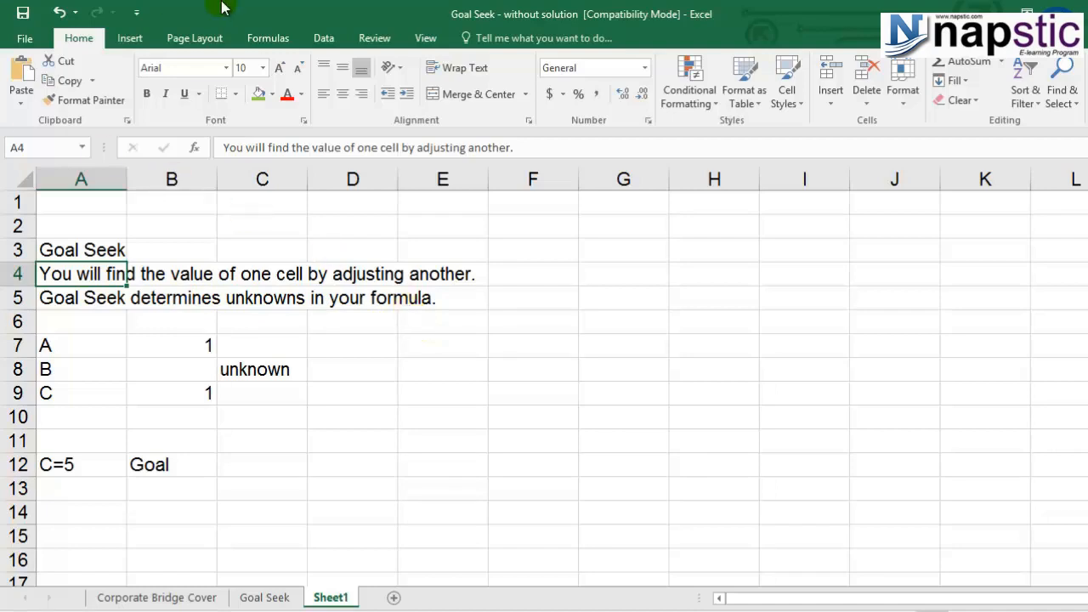
pyautogui.click(53, 345)
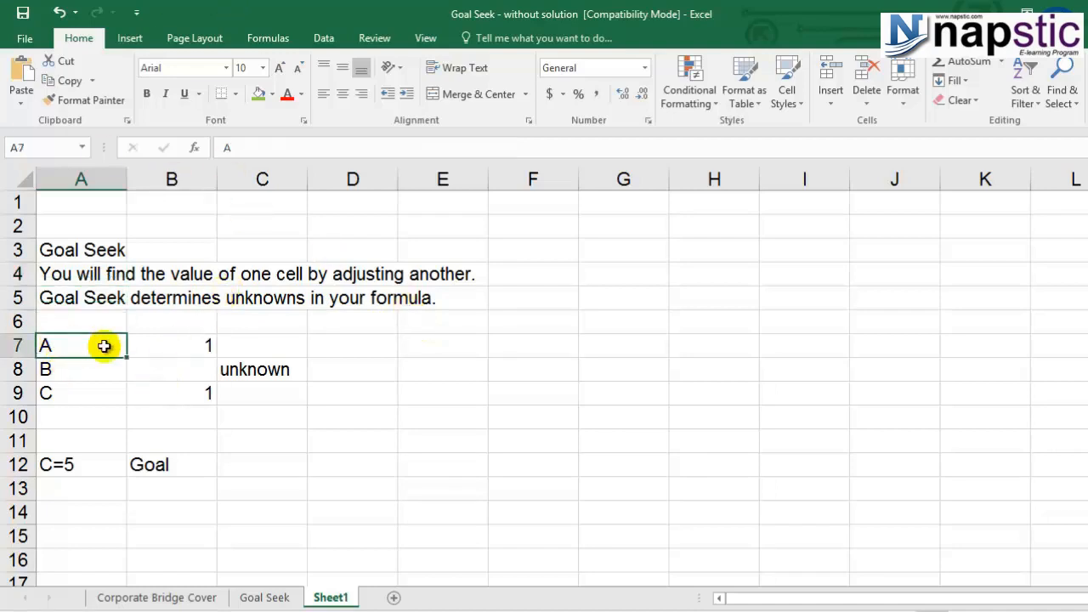
pyautogui.click(181, 348)
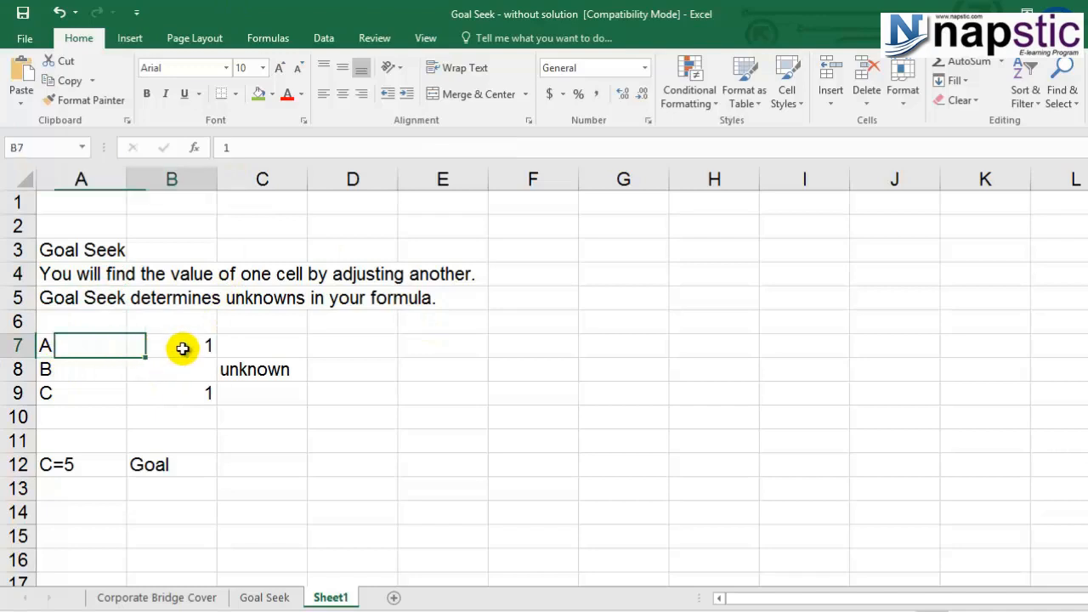
pyautogui.click(100, 369)
pyautogui.click(162, 369)
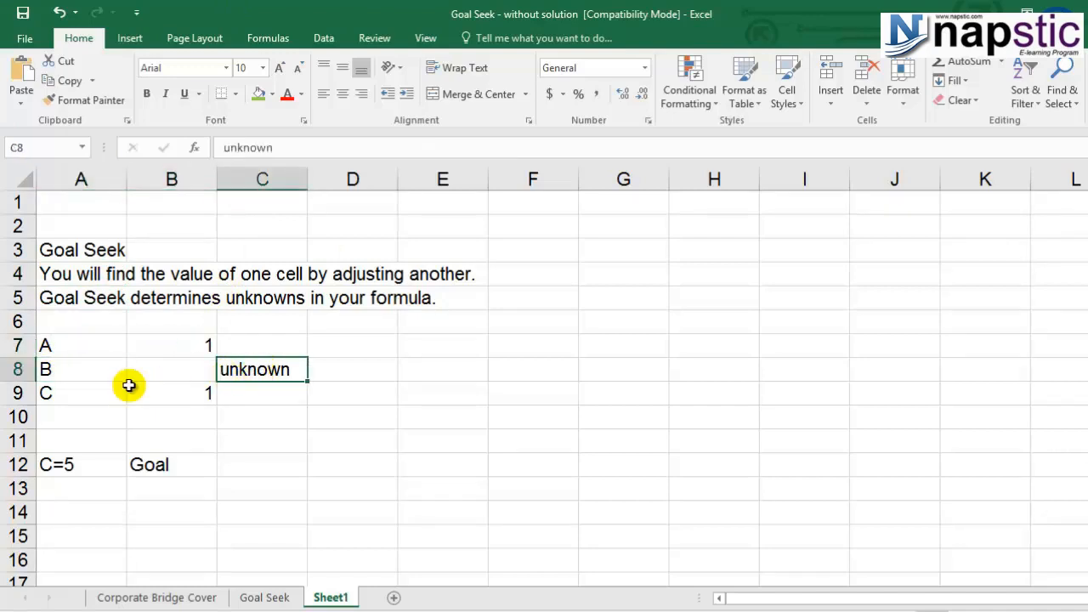
pyautogui.click(68, 395)
pyautogui.click(148, 395)
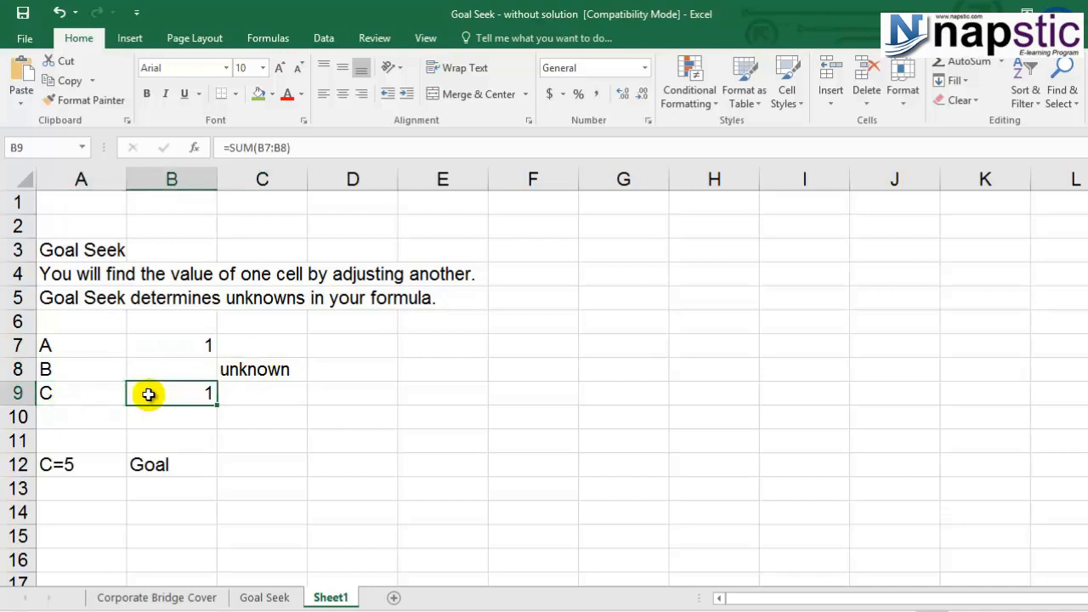
pyautogui.doubleClick(148, 394)
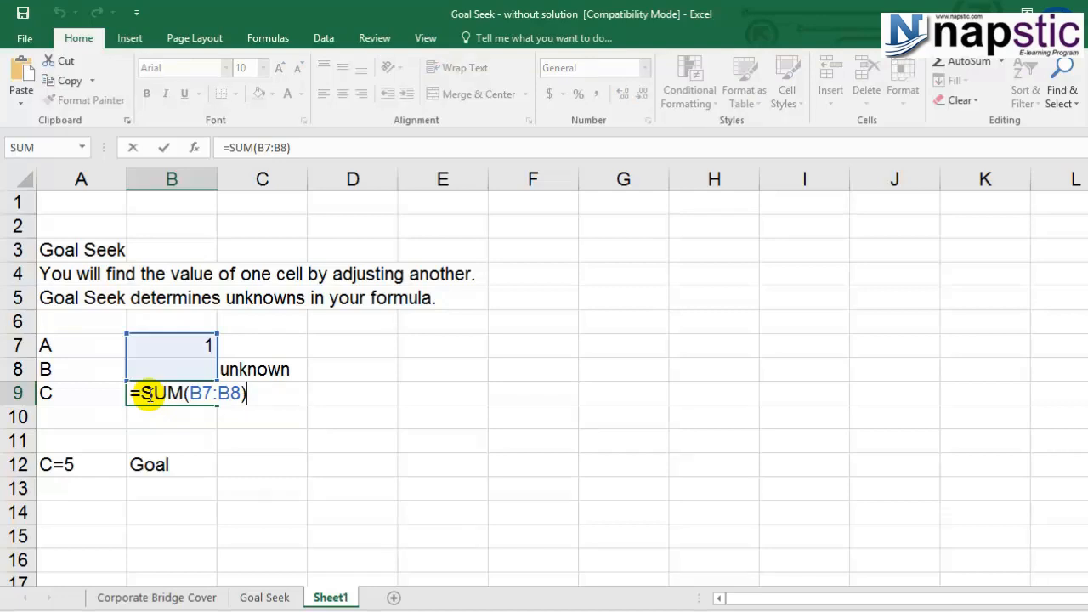
pyautogui.hotkey('ctrl', 'Return')
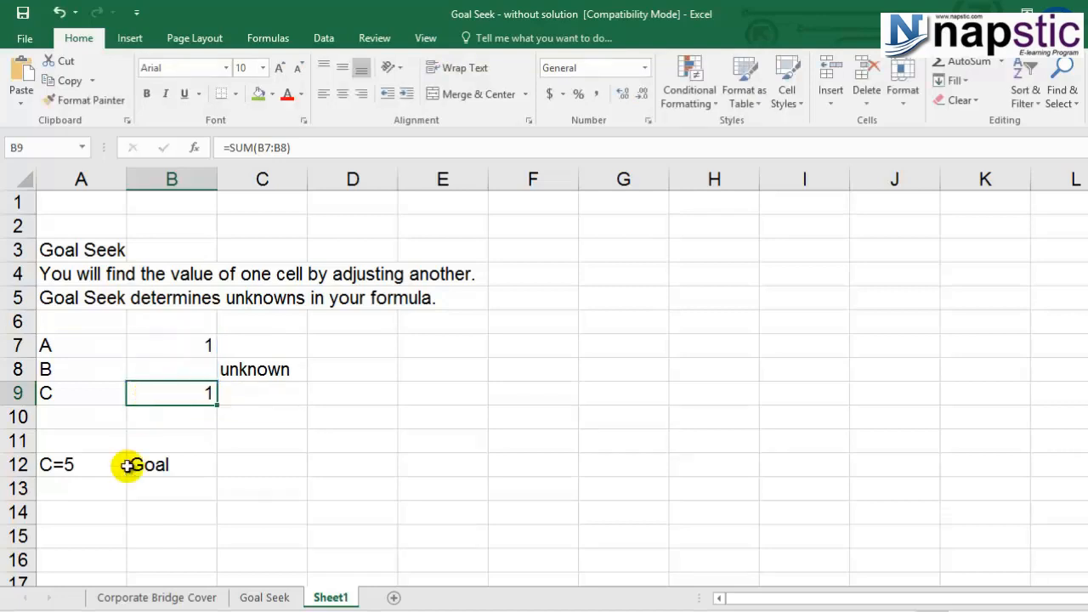
pyautogui.click(189, 372)
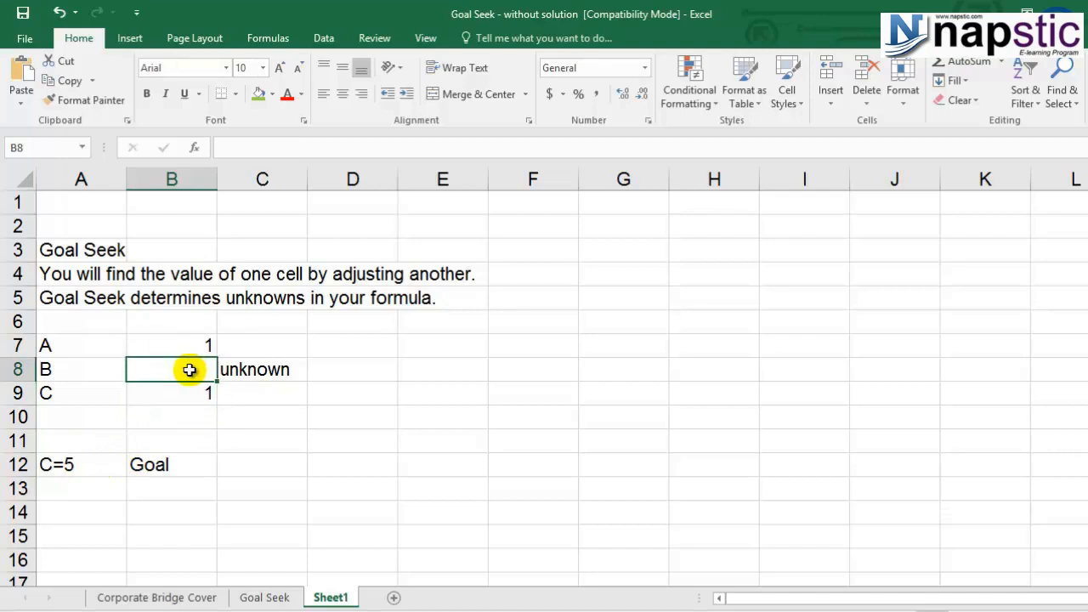
pyautogui.click(179, 398)
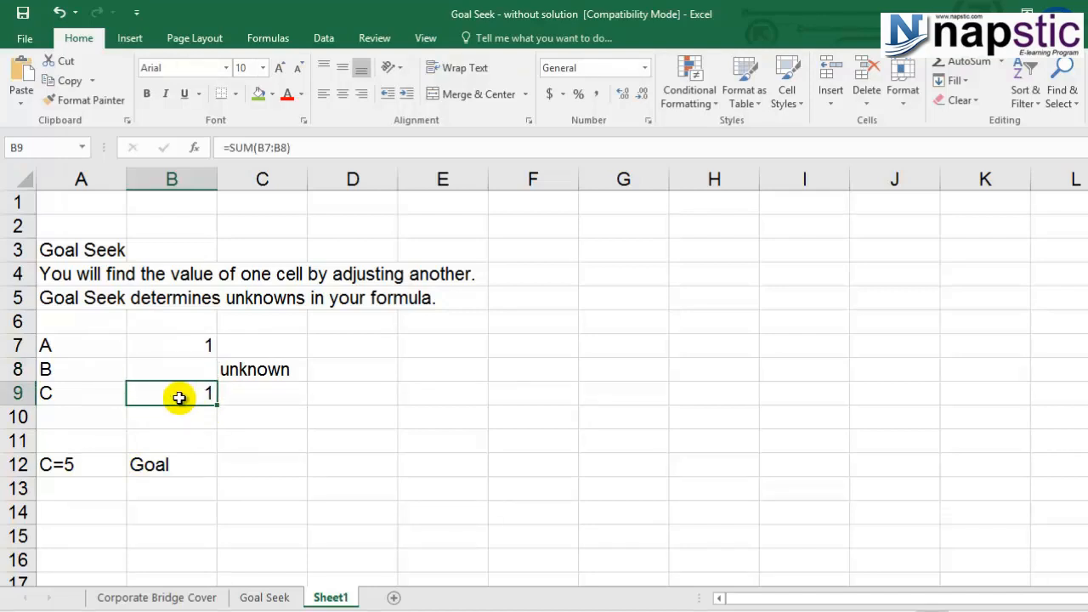
pyautogui.click(189, 371)
pyautogui.click(200, 389)
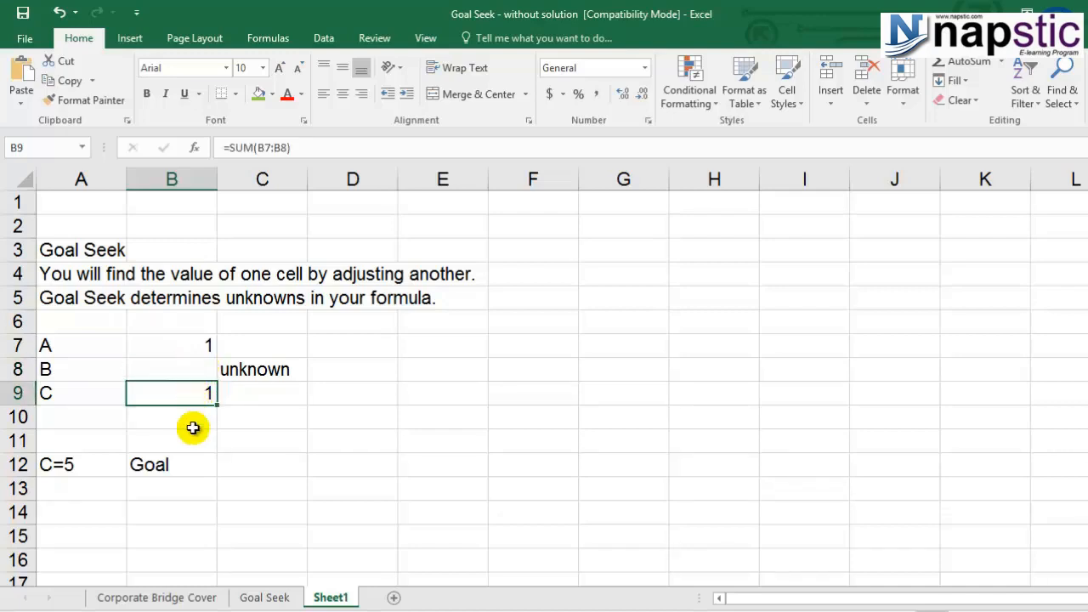
# Step: Try 4 as the value of B in cell B8, and clear the cell again
pyautogui.click(192, 367)
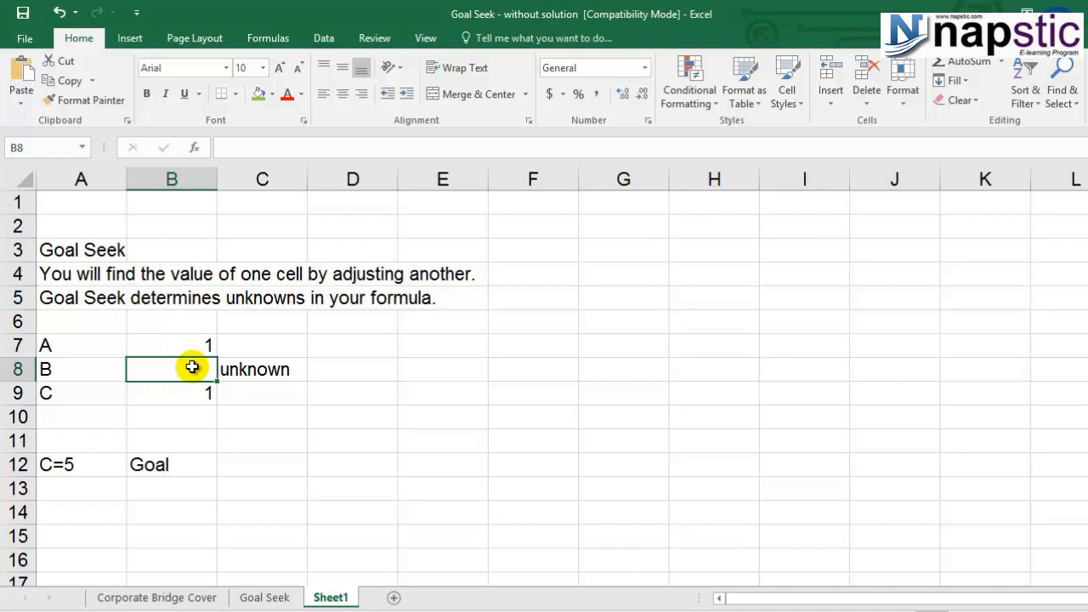
pyautogui.write('4.')
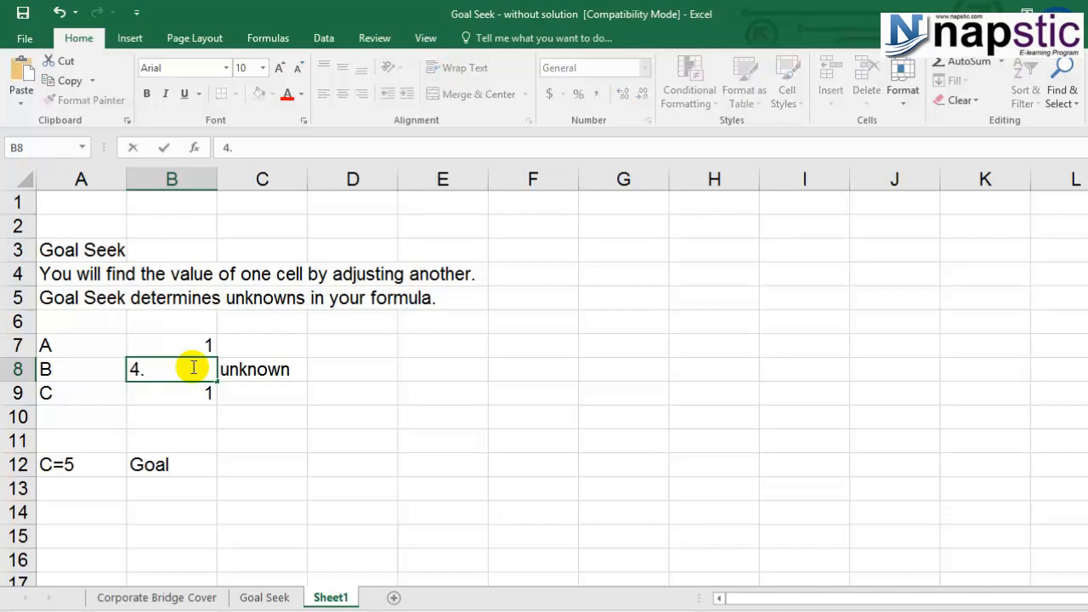
pyautogui.press('Return')
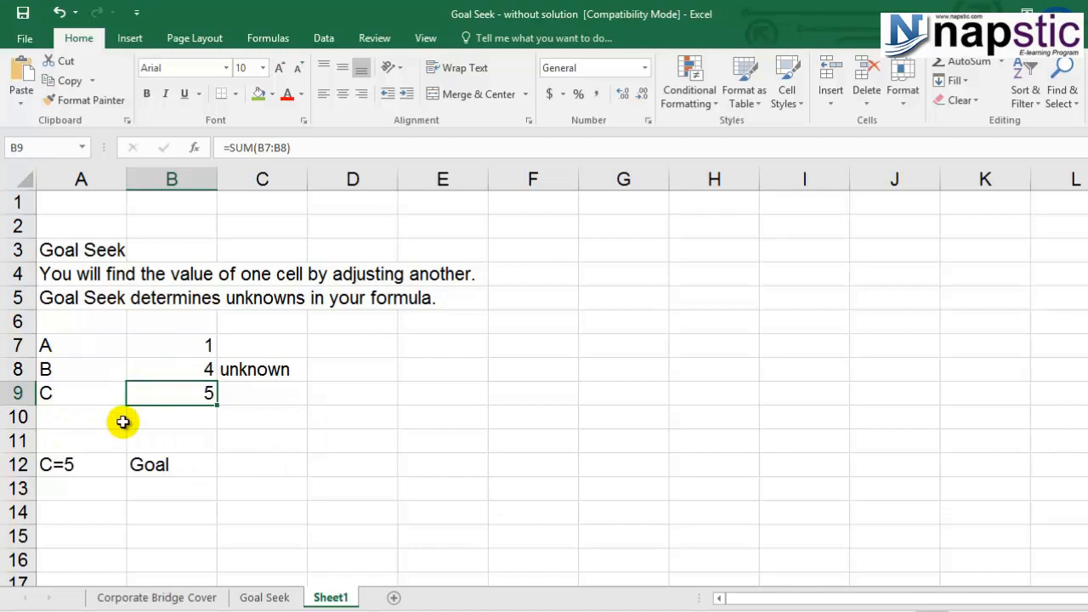
pyautogui.click(206, 373)
pyautogui.press('Delete')
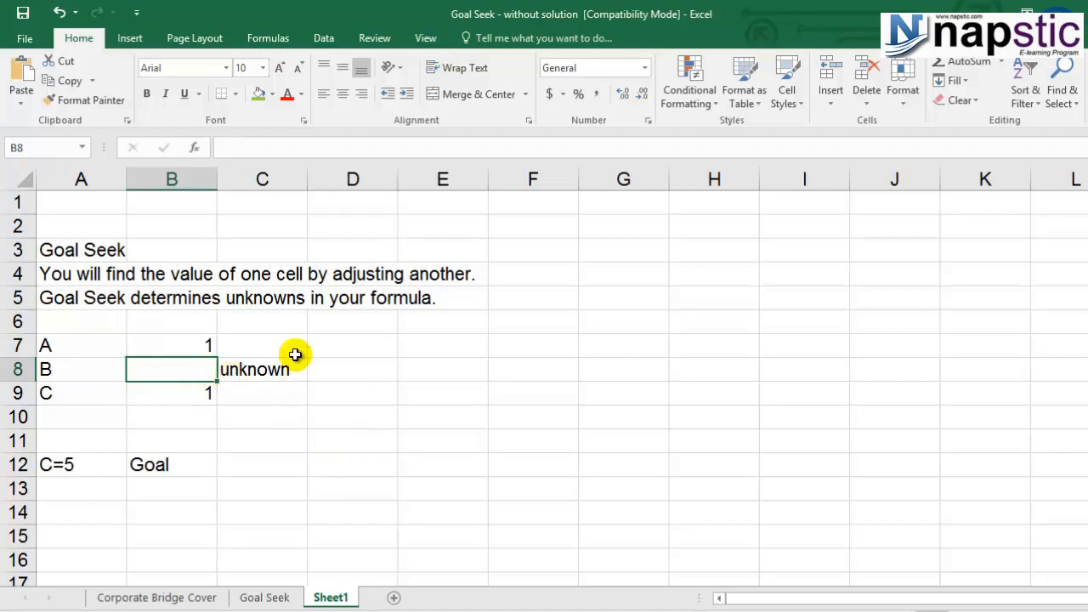
# Step: Try to solve for B with Goal Seek, setting cell B9 to the value 5 by changing cell B8
pyautogui.click(324, 38)
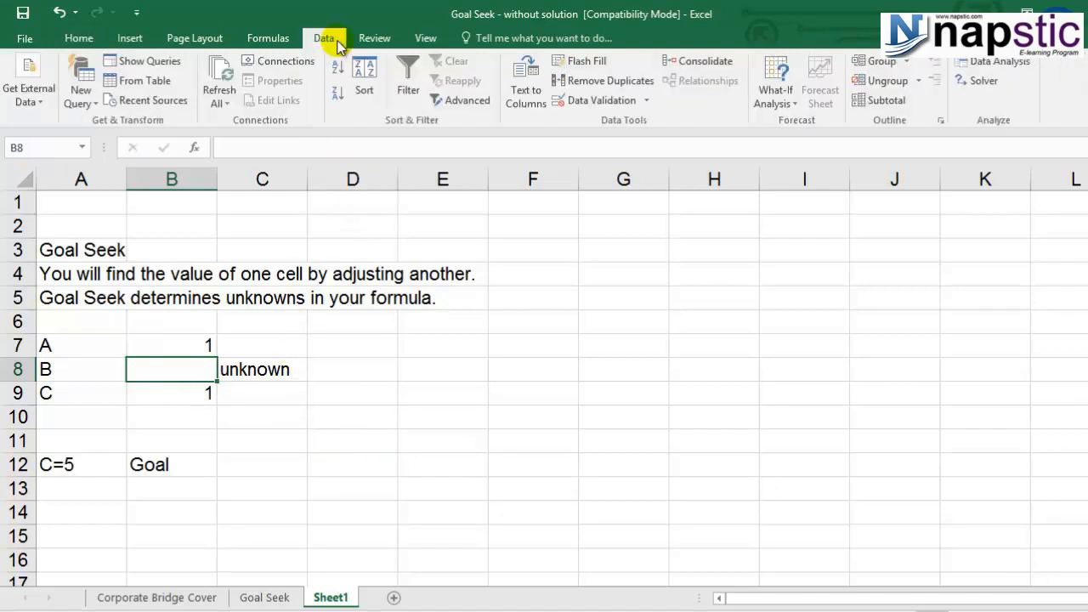
pyautogui.click(777, 96)
pyautogui.click(799, 211)
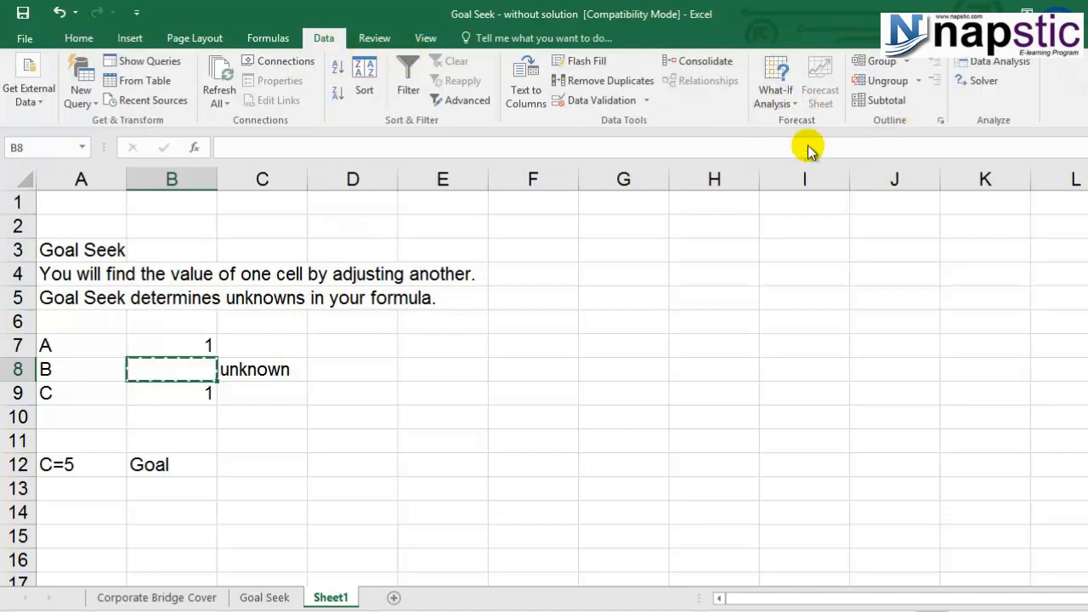
pyautogui.moveTo(838, 223); pyautogui.dragTo(581, 248)
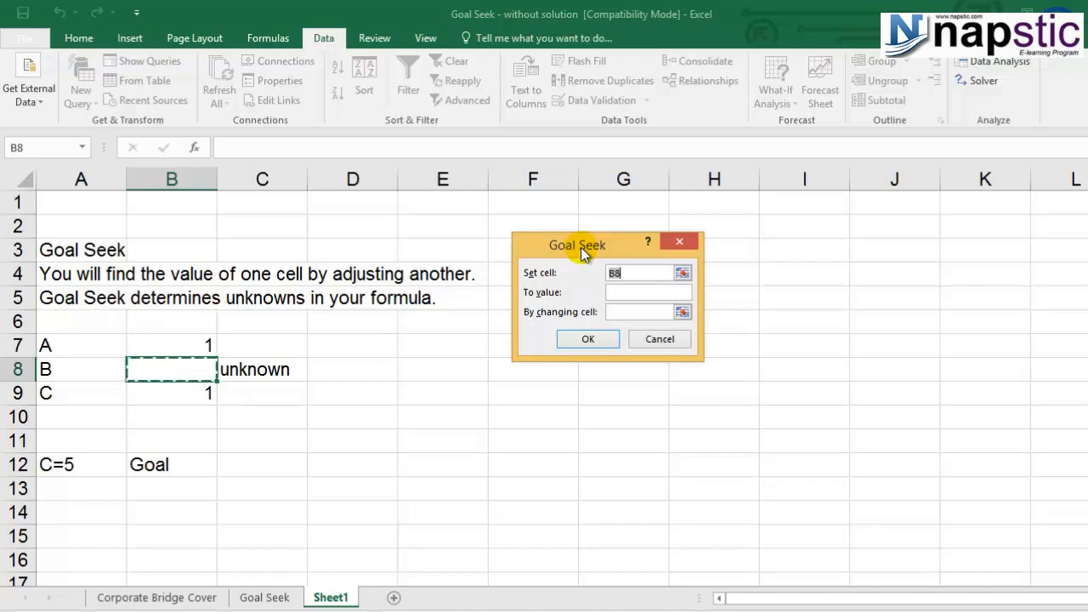
pyautogui.click(187, 399)
pyautogui.click(637, 292)
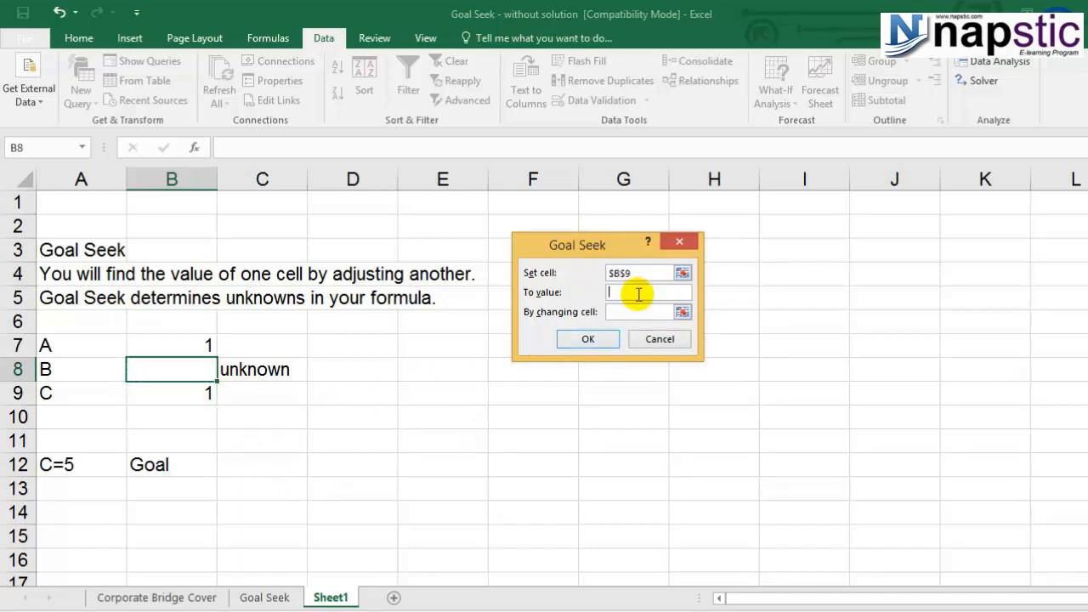
pyautogui.write('5')
pyautogui.click(645, 314)
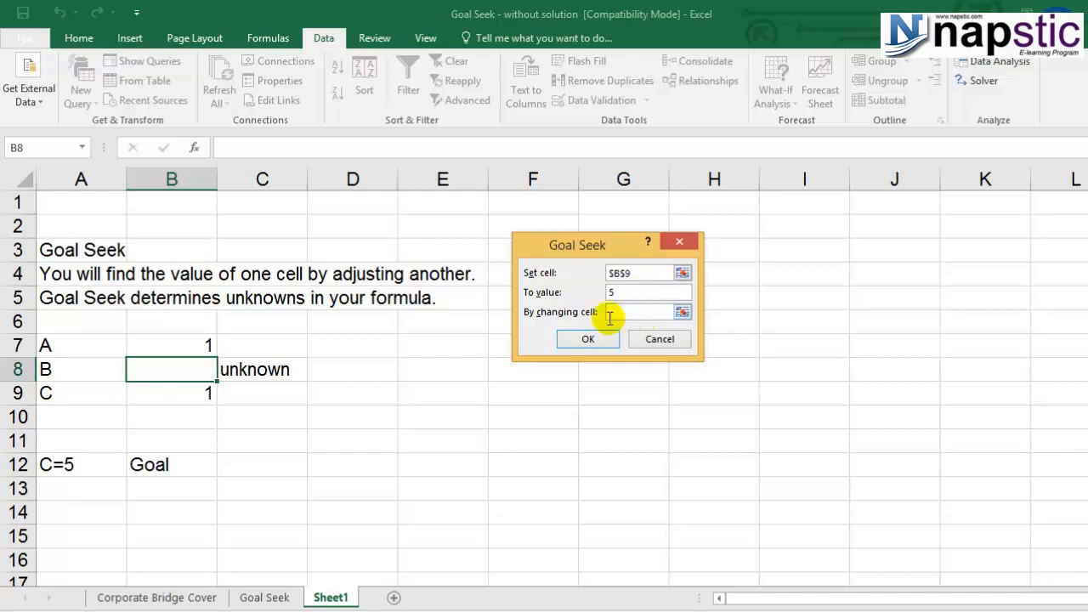
pyautogui.click(198, 371)
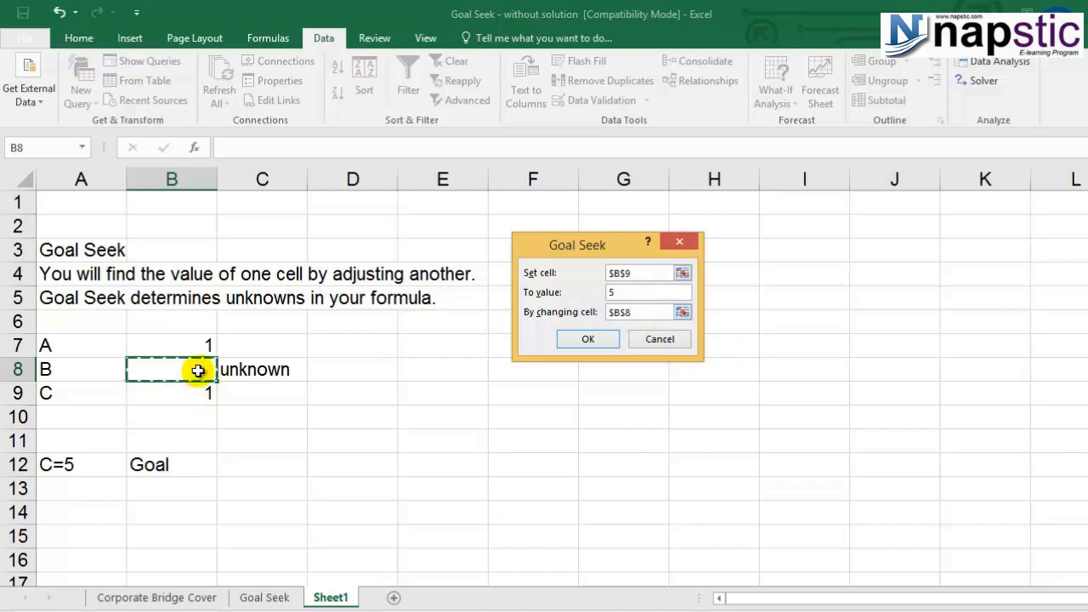
pyautogui.click(589, 339)
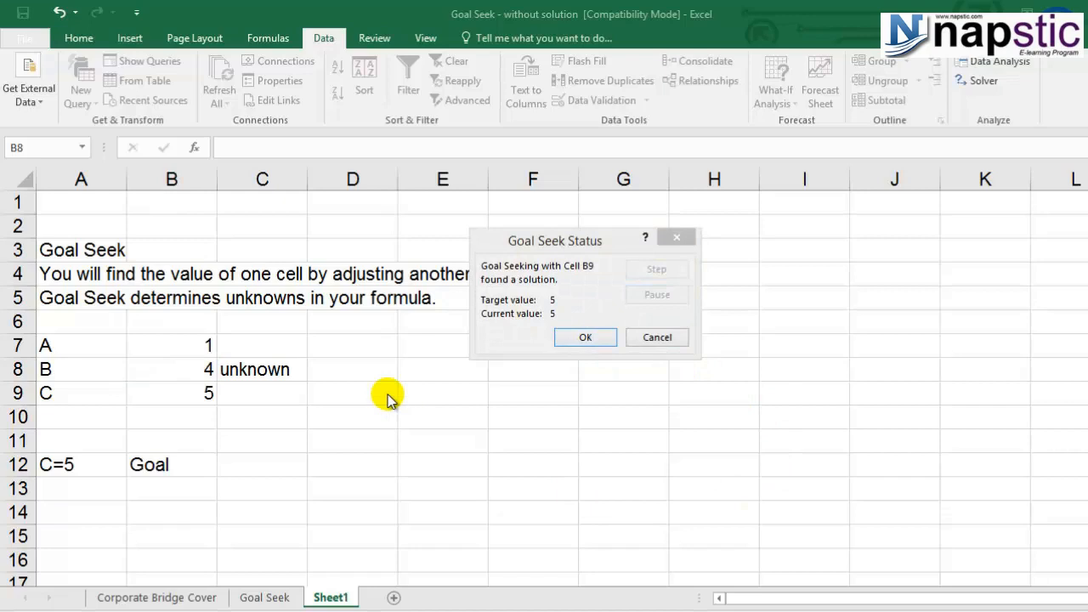
pyautogui.click(179, 372)
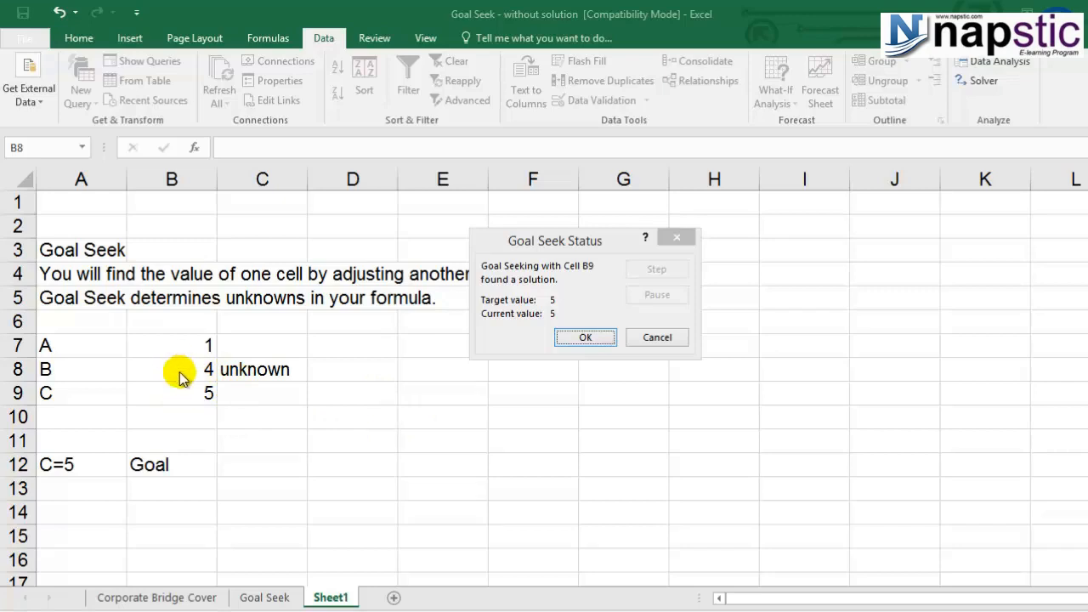
pyautogui.click(676, 238)
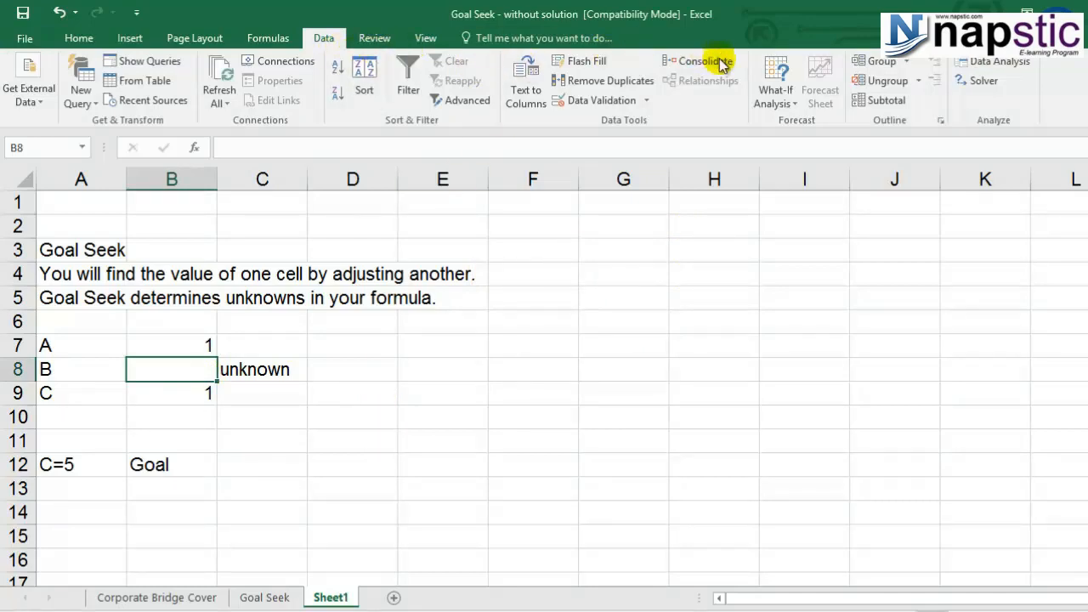
# Step: Run Goal Seek to bring C in cell B9 to 5 by changing cell B8, accept the solution and check cells B7 to B9
pyautogui.click(775, 95)
pyautogui.click(778, 142)
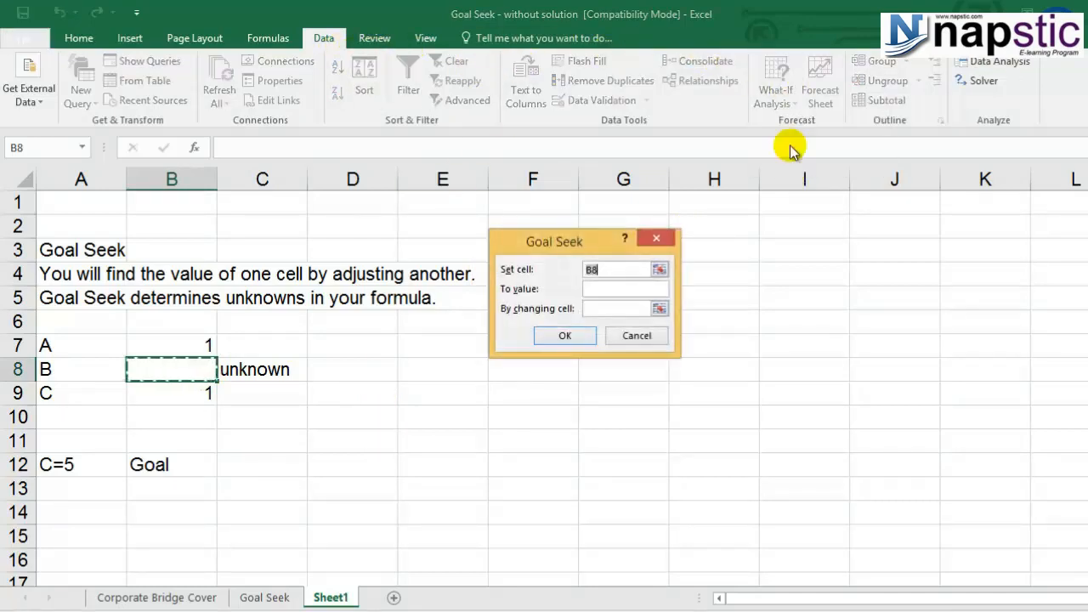
pyautogui.moveTo(557, 242); pyautogui.dragTo(623, 302)
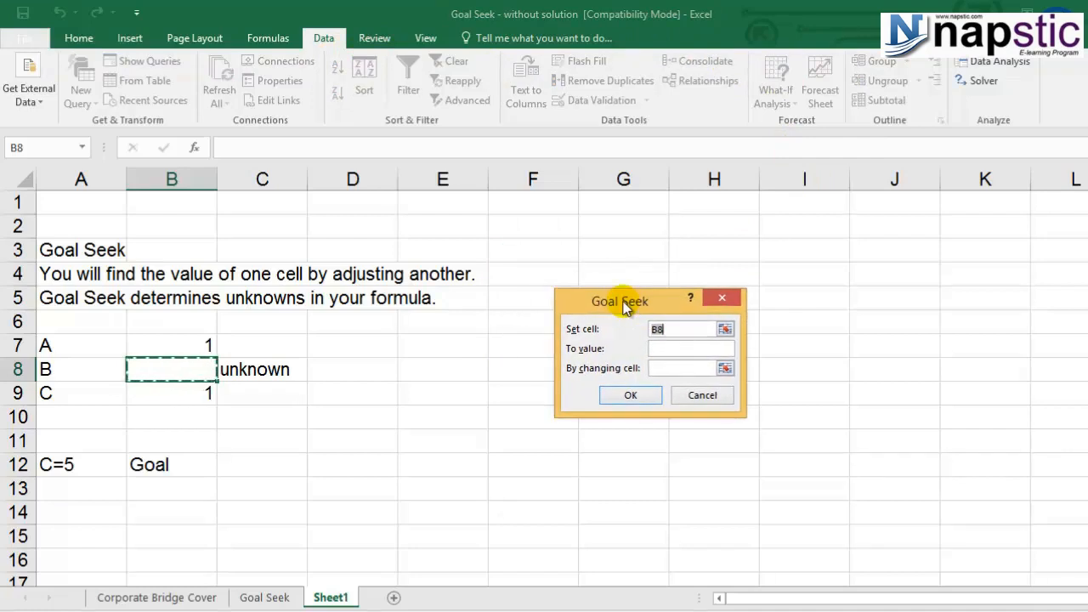
pyautogui.click(172, 391)
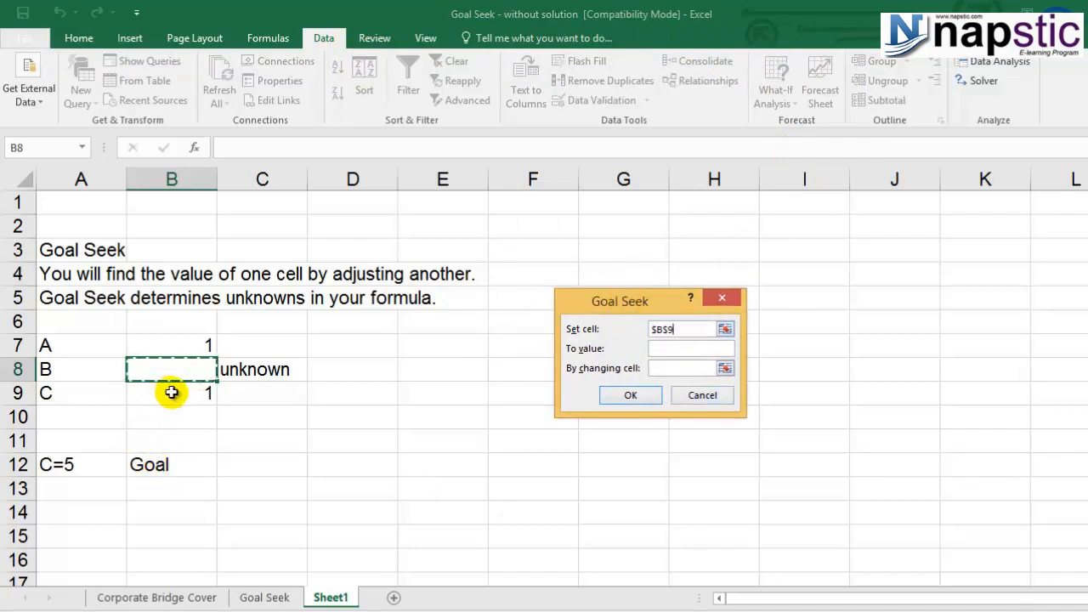
pyautogui.click(677, 350)
pyautogui.write('5')
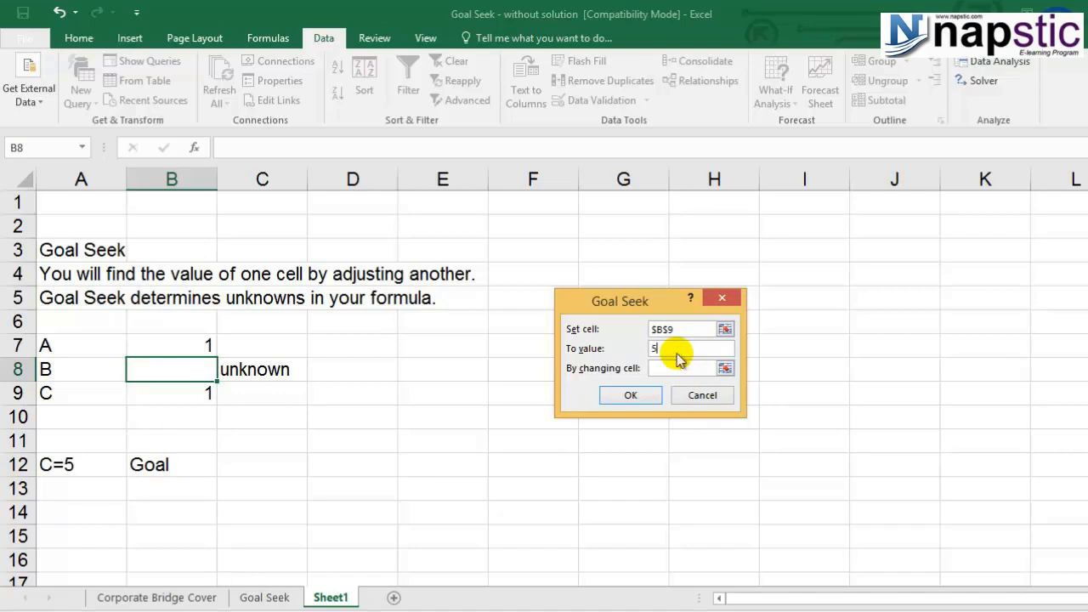
pyautogui.click(680, 367)
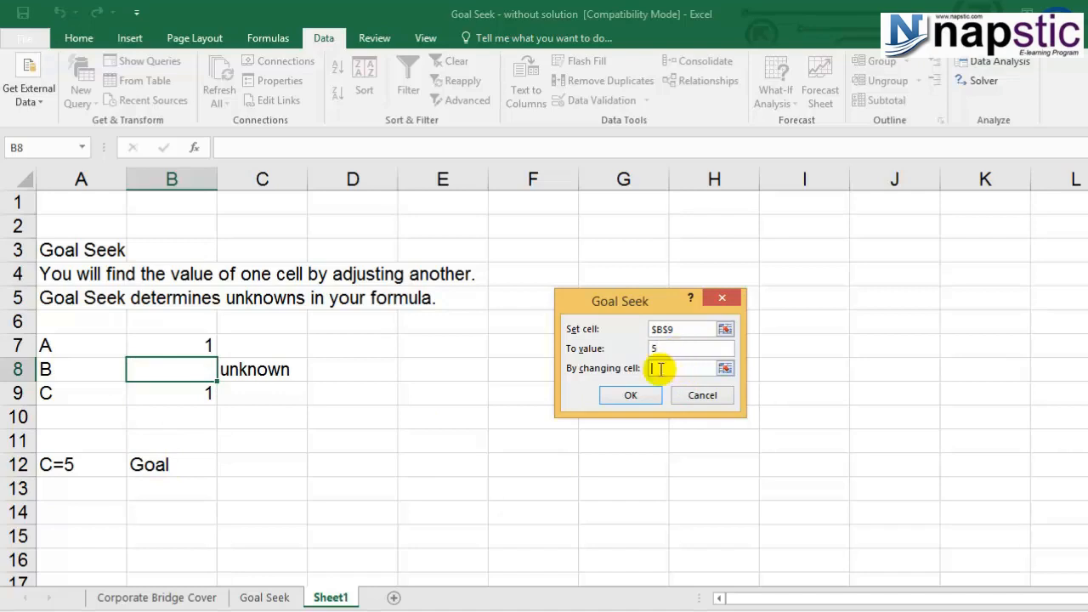
pyautogui.click(160, 369)
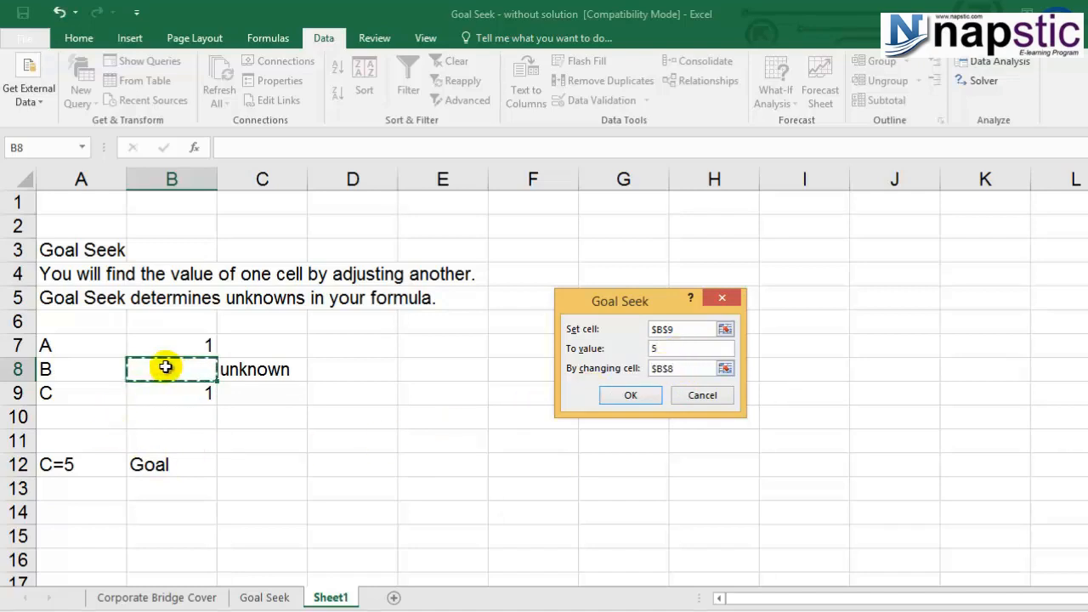
pyautogui.click(636, 395)
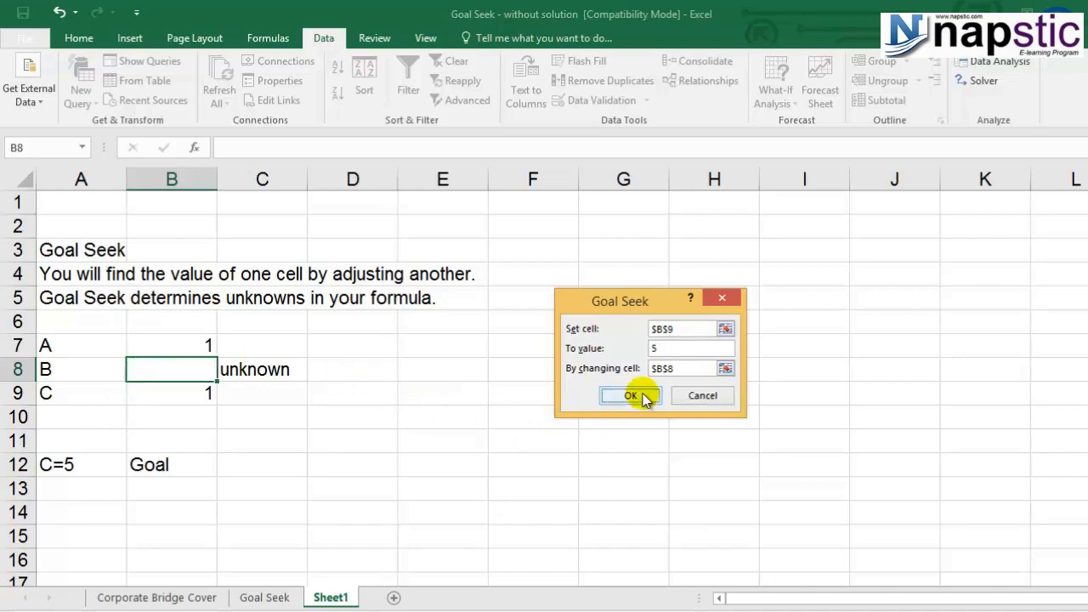
pyautogui.click(636, 394)
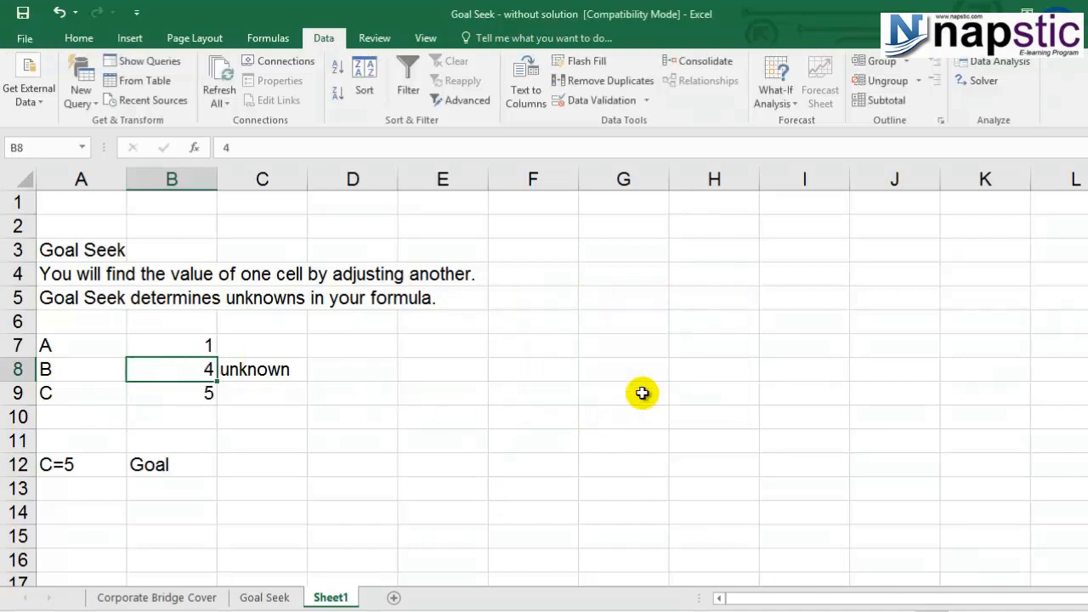
pyautogui.click(239, 390)
pyautogui.click(169, 345)
pyautogui.click(170, 369)
pyautogui.click(170, 391)
pyautogui.click(172, 371)
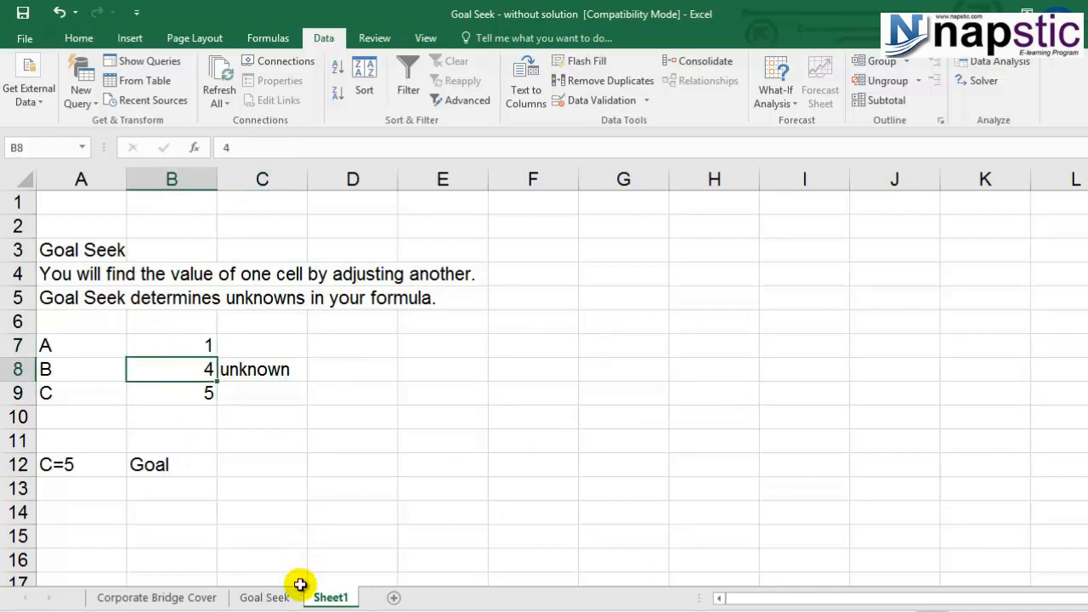
# Step: Switch to the Goal Seek sheet and examine the quarterly sales in C5 to C8 and the average formula in cell C9
pyautogui.click(277, 597)
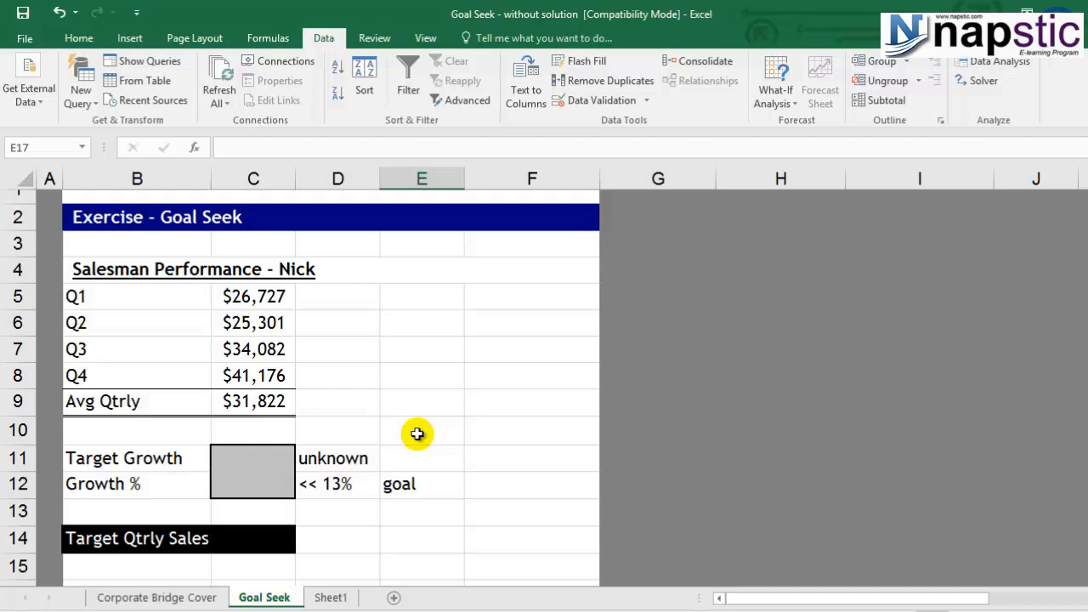
pyautogui.click(263, 303)
pyautogui.click(264, 322)
pyautogui.click(262, 348)
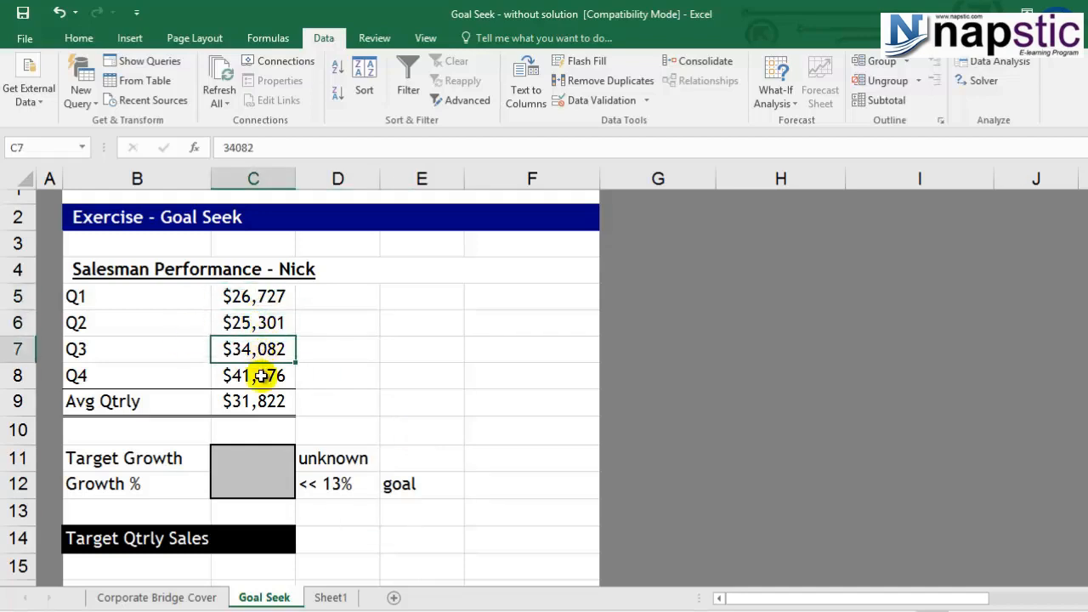
pyautogui.click(259, 377)
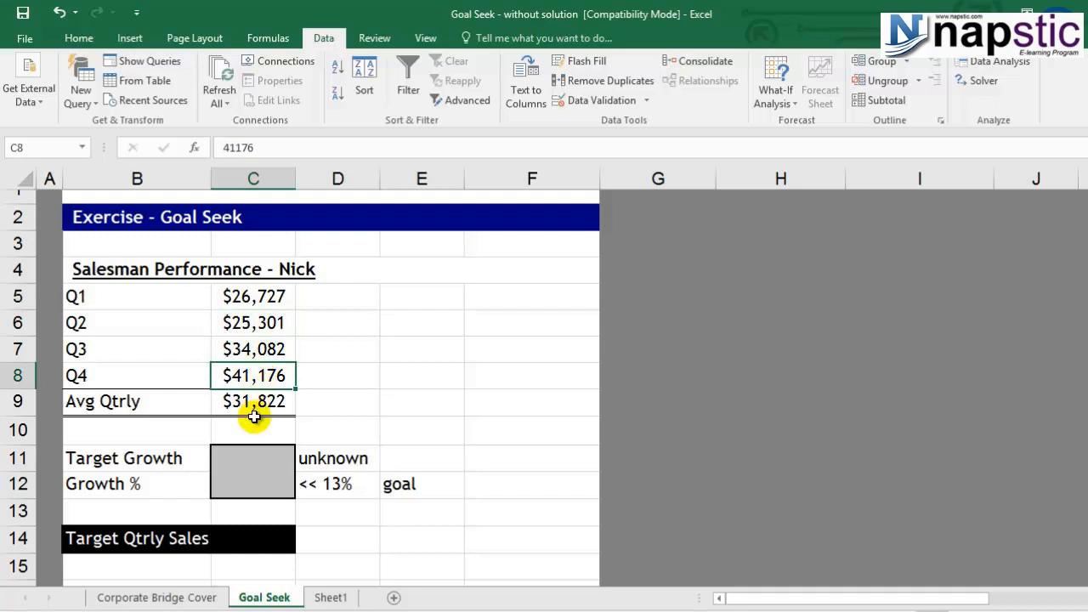
pyautogui.click(257, 407)
pyautogui.doubleClick(257, 407)
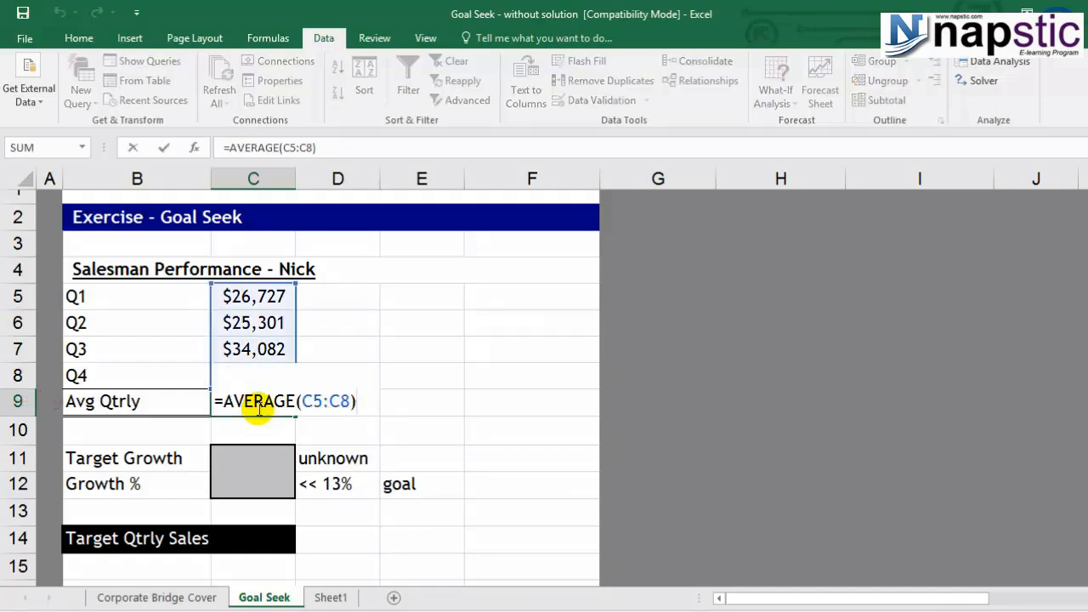
pyautogui.press('Escape')
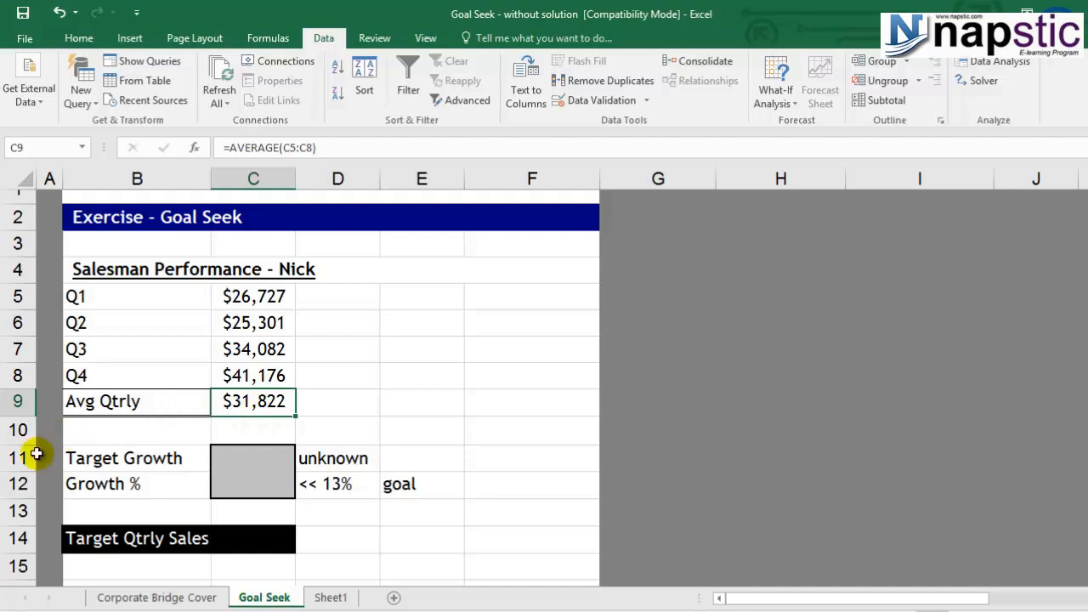
# Step: Enter the formula =C9+C11 for Target Qtrly Sales in cell C14
pyautogui.scroll(-2, 209, 476)
pyautogui.scroll(1, 209, 476)
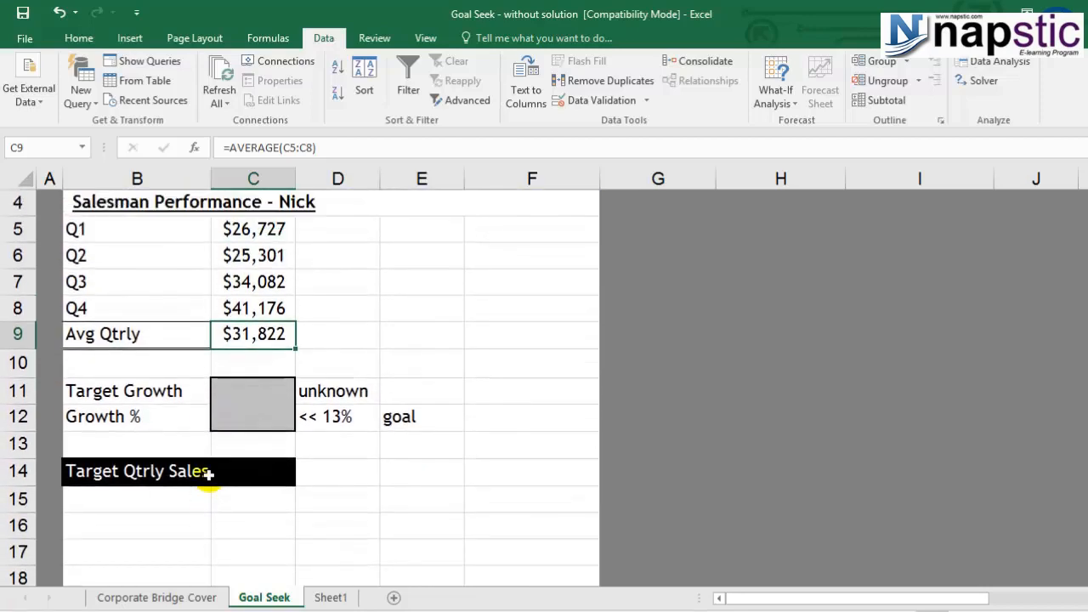
pyautogui.click(261, 418)
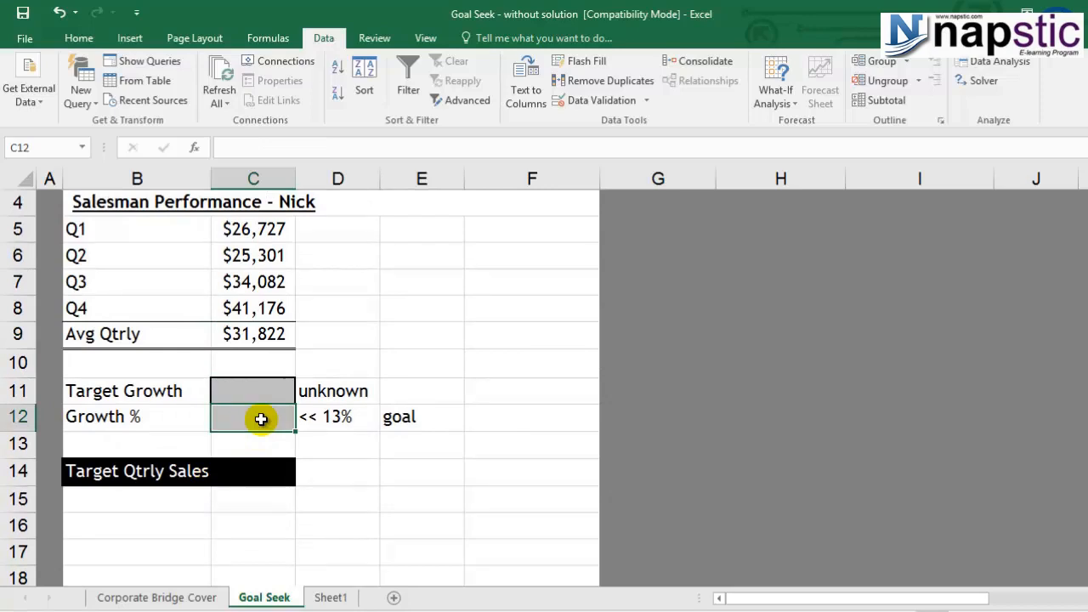
pyautogui.click(262, 477)
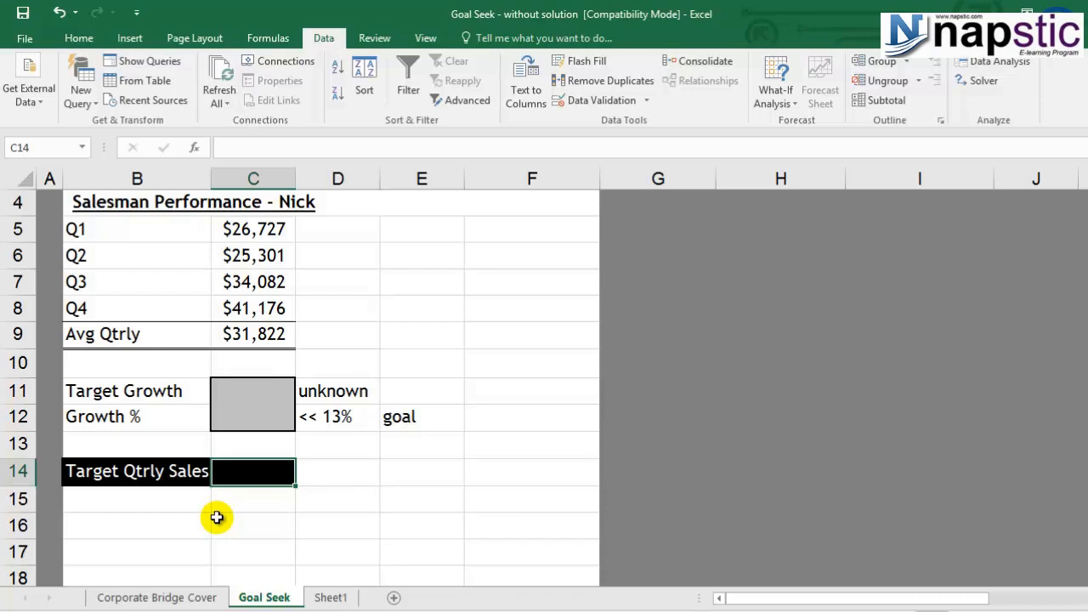
pyautogui.write('=')
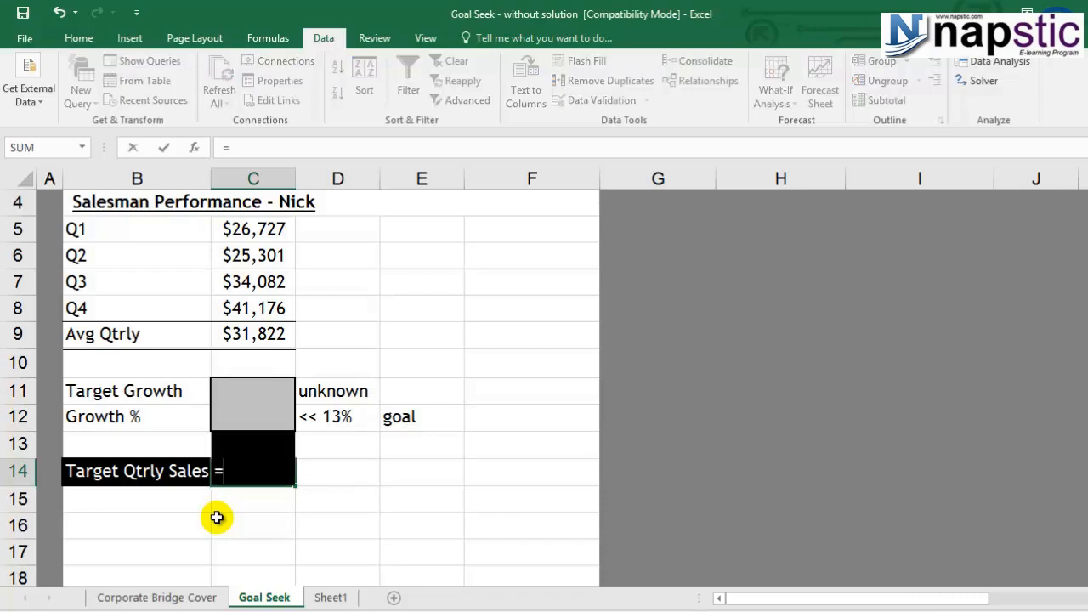
pyautogui.click(256, 332)
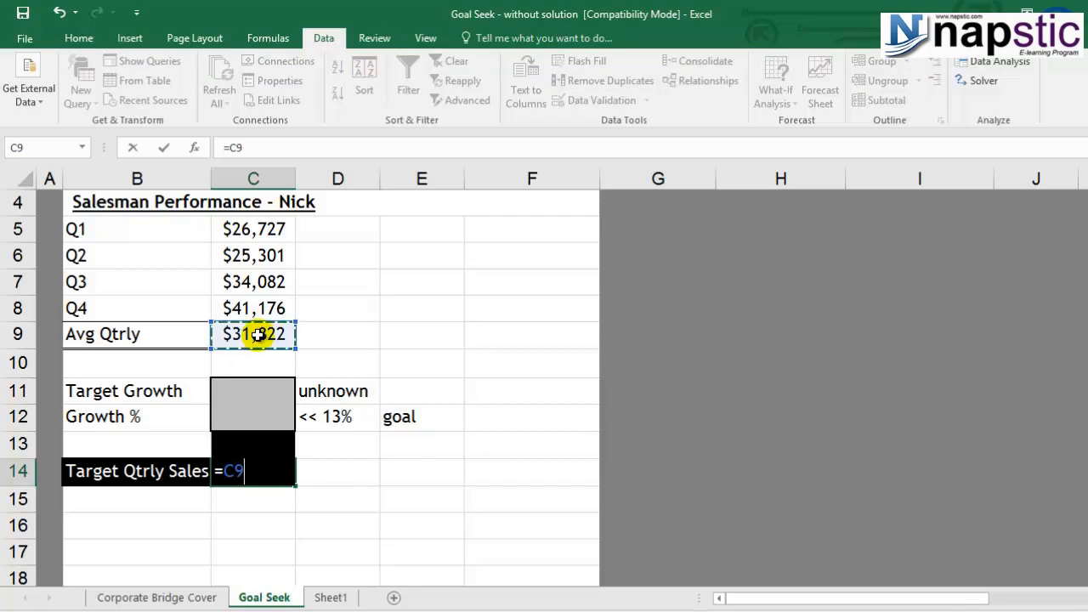
pyautogui.write('+')
pyautogui.click(251, 382)
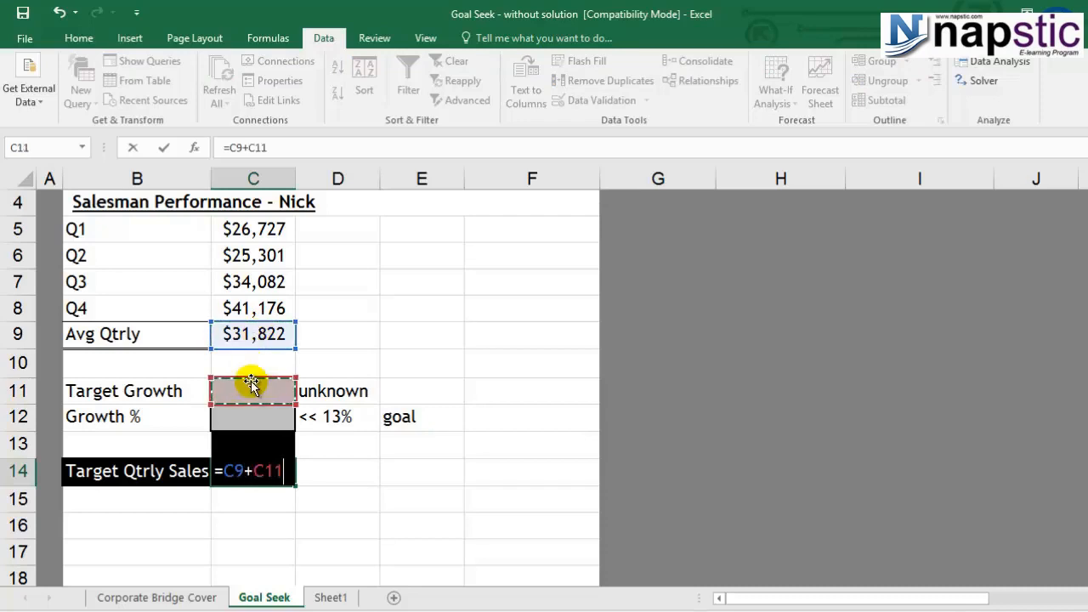
pyautogui.press('Return')
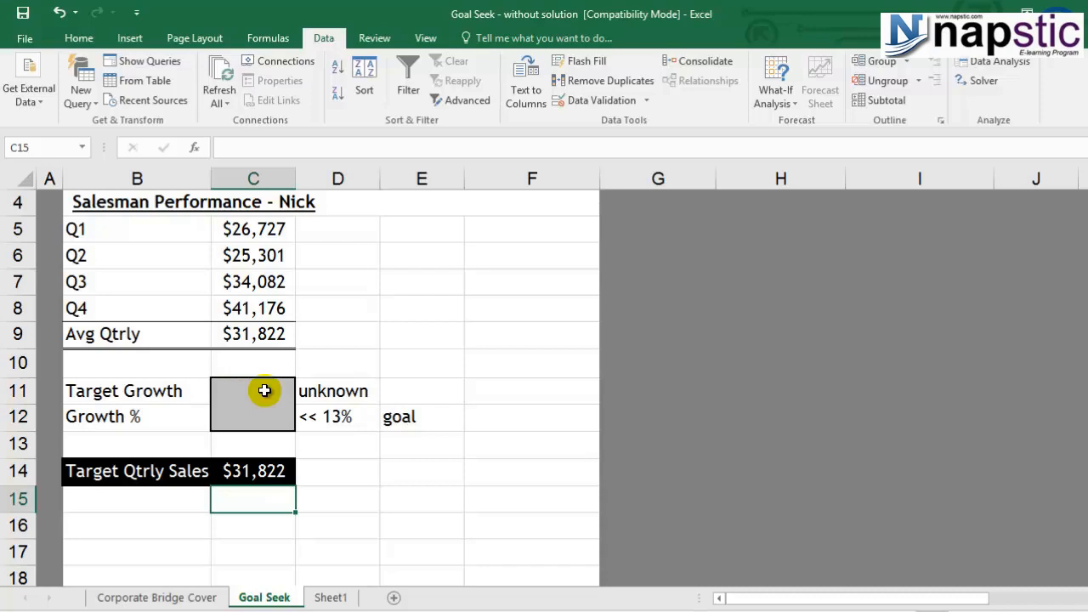
# Step: Review the average, target growth and target sales cells, and enter the Growth % formula =C14/C9-1 in cell C12
pyautogui.click(263, 476)
pyautogui.click(276, 334)
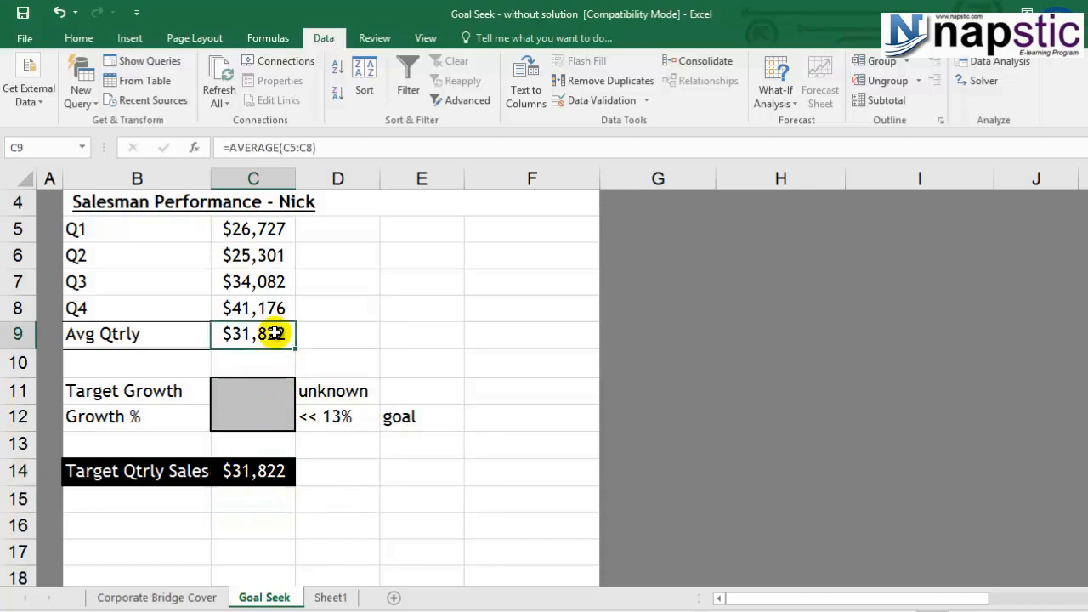
pyautogui.click(250, 395)
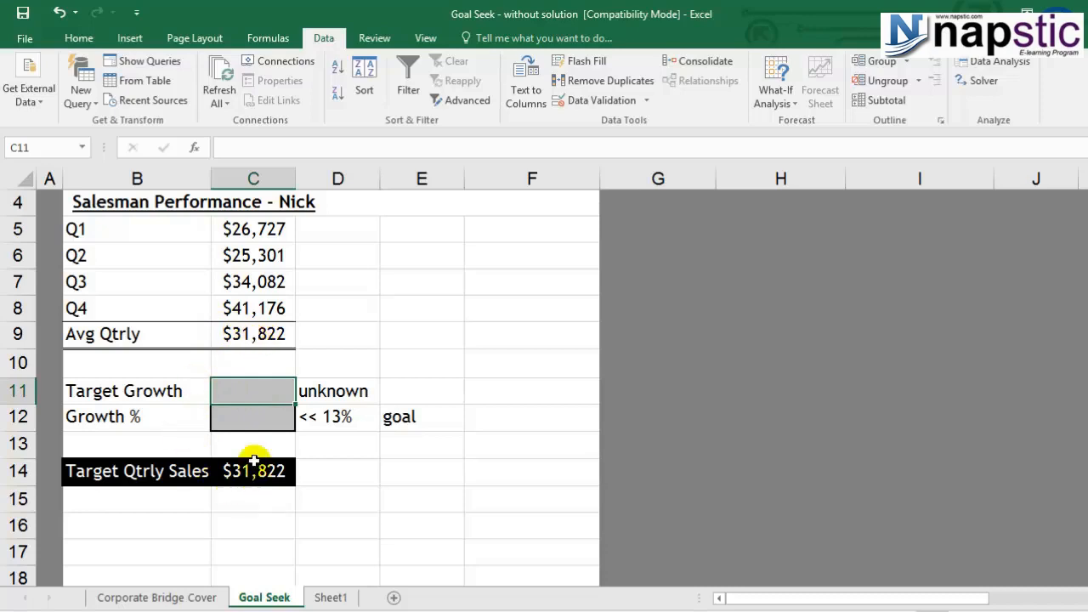
pyautogui.click(252, 423)
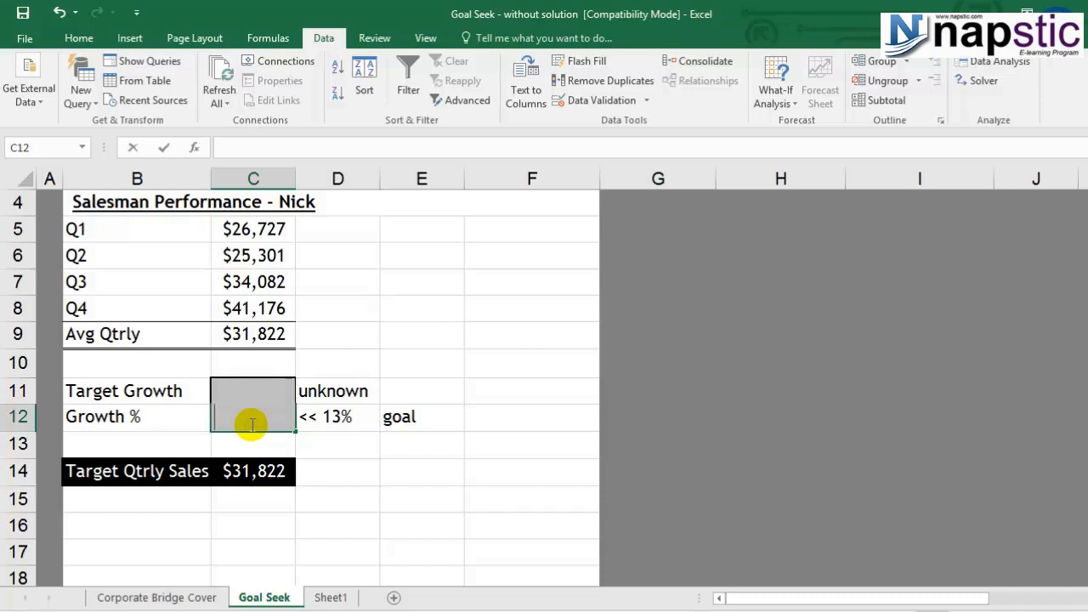
pyautogui.write('=')
pyautogui.click(269, 465)
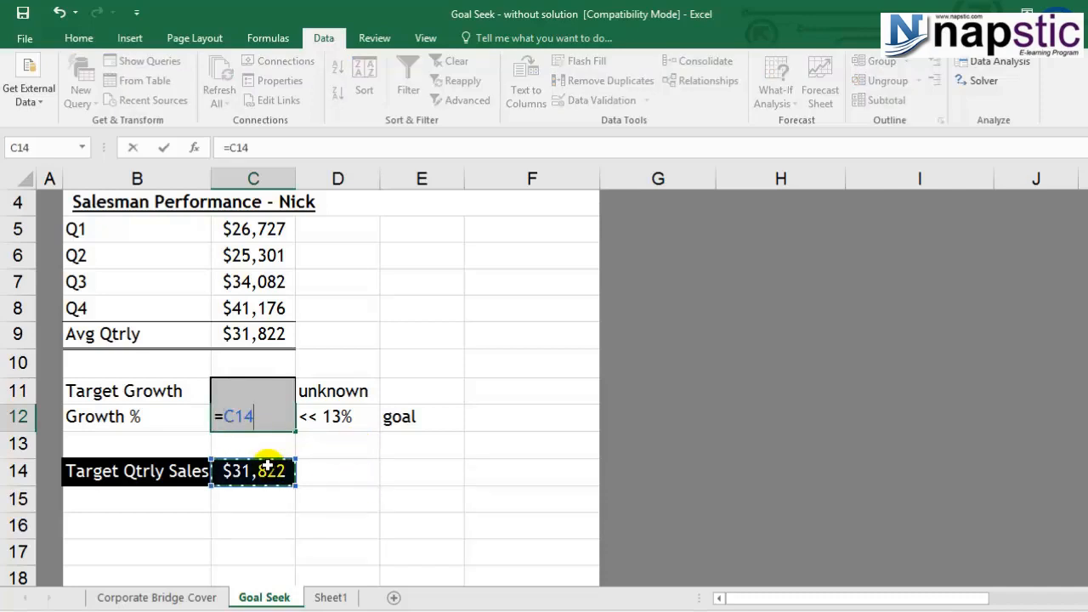
pyautogui.write('/')
pyautogui.click(237, 333)
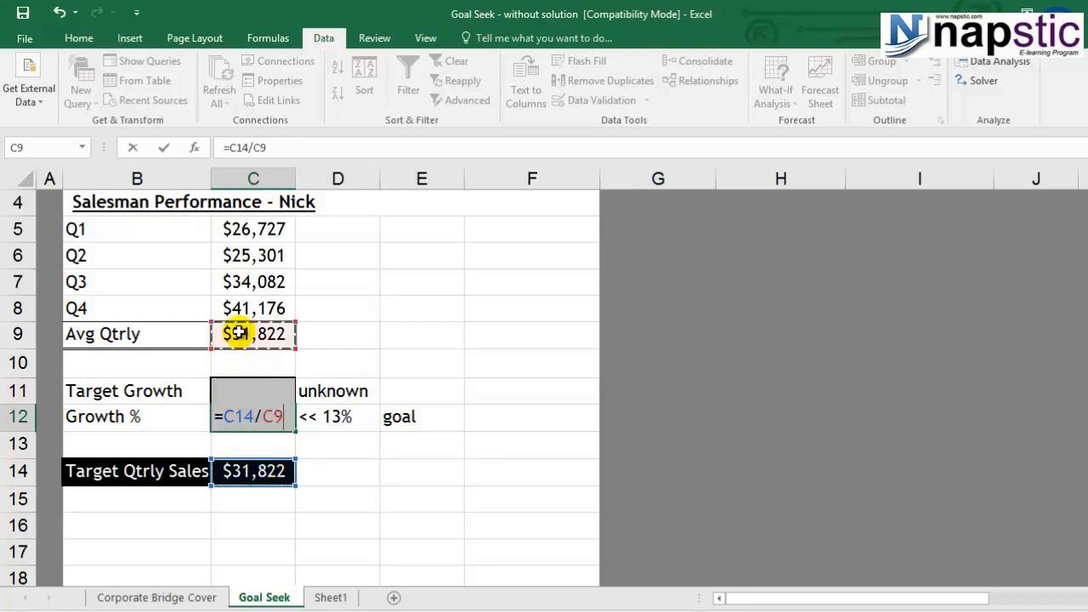
pyautogui.write('-1')
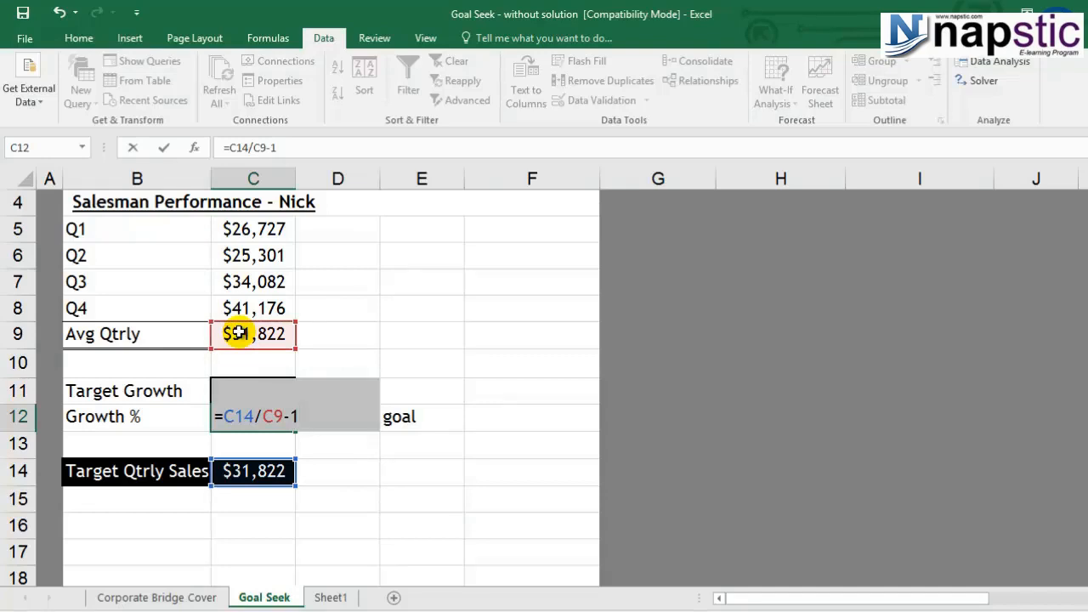
pyautogui.press('Return')
pyautogui.click(261, 417)
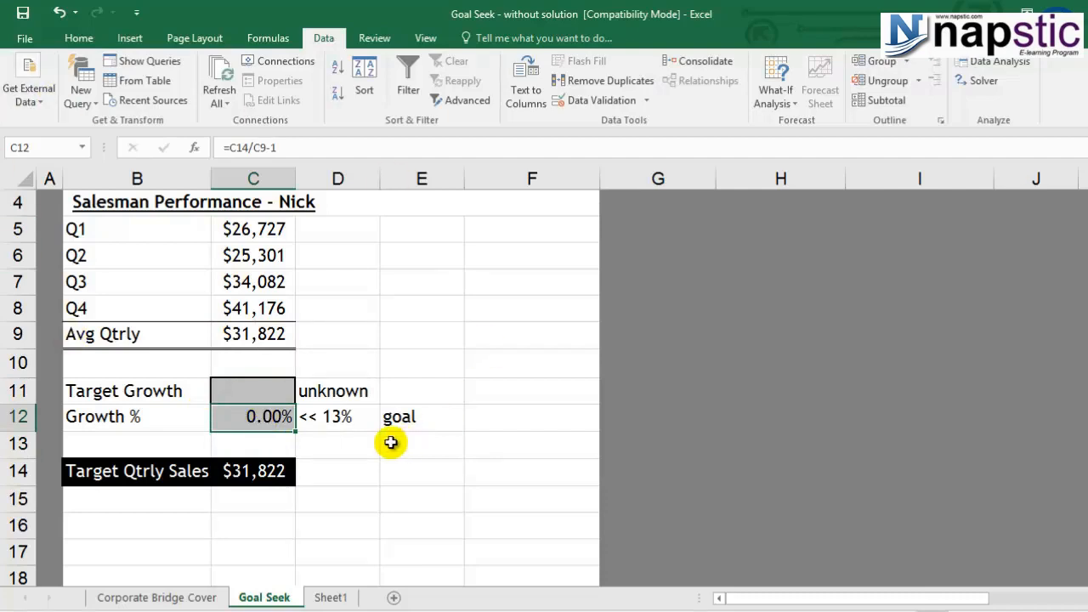
# Step: Try 5000 as the Target Growth in cell C11
pyautogui.click(277, 392)
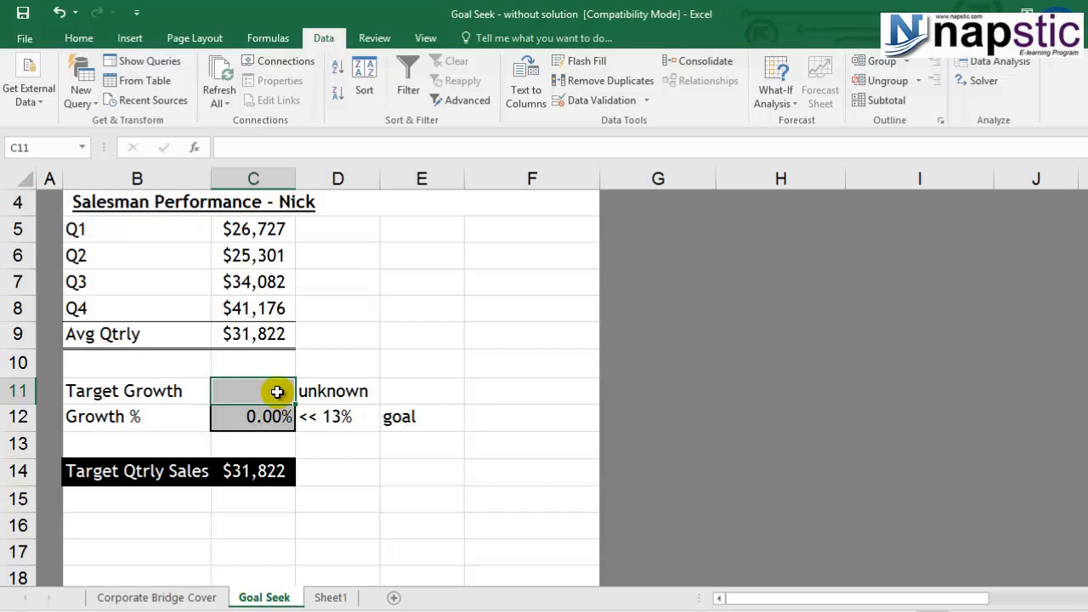
pyautogui.write('5000')
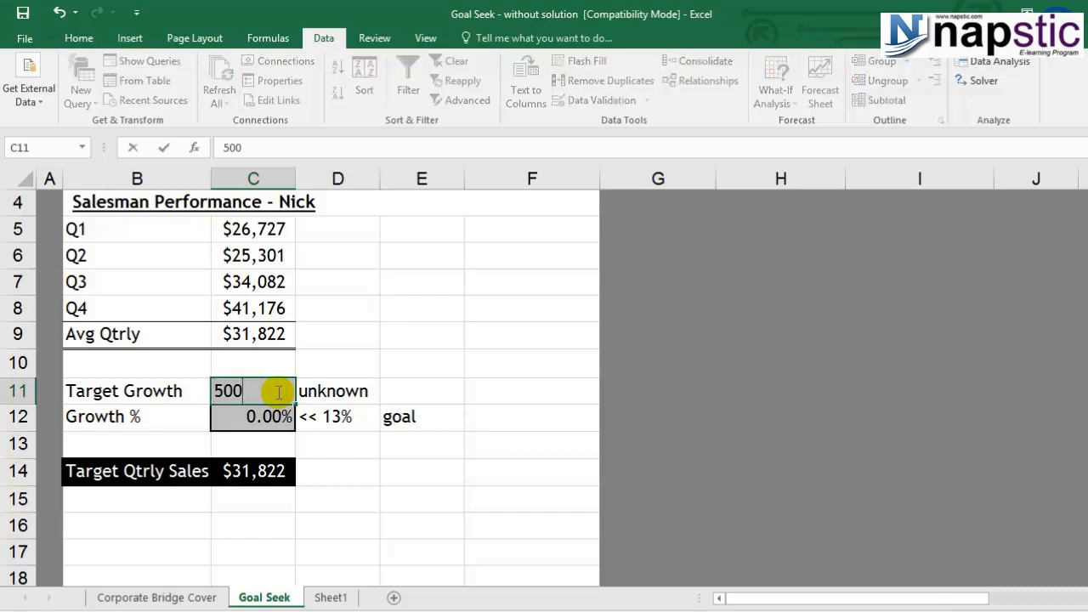
pyautogui.press('Return')
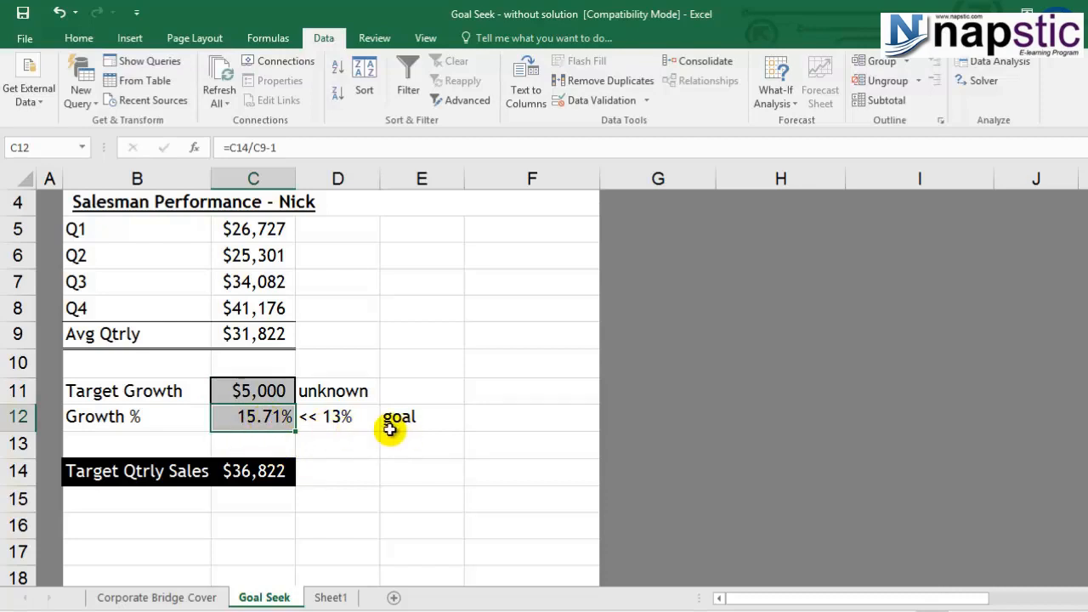
# Step: Try 4000 as the Target Growth in cell C11 instead
pyautogui.click(274, 393)
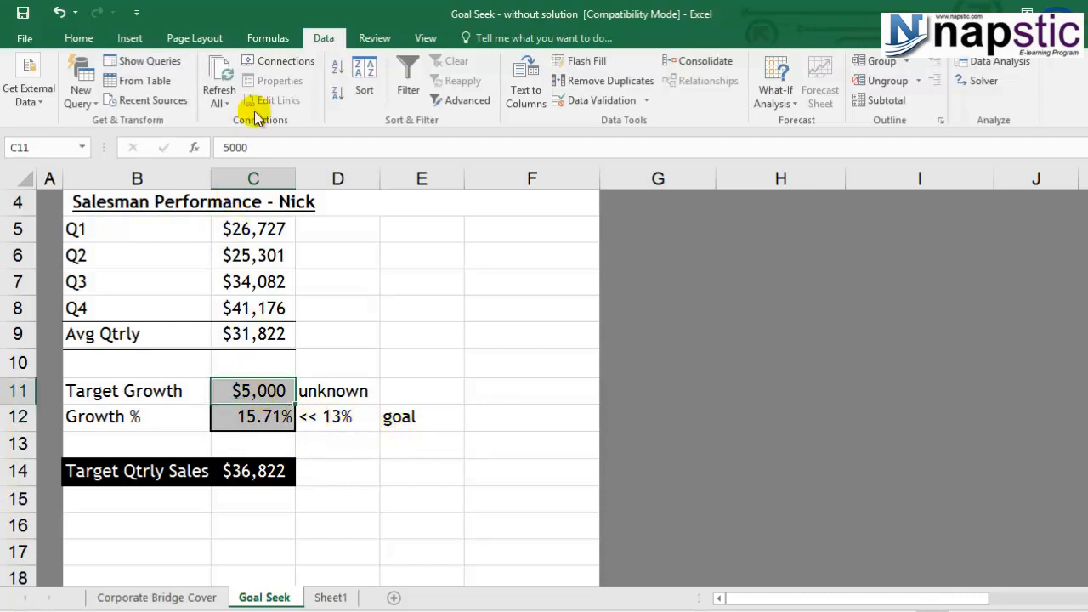
pyautogui.click(225, 148)
pyautogui.doubleClick(261, 152)
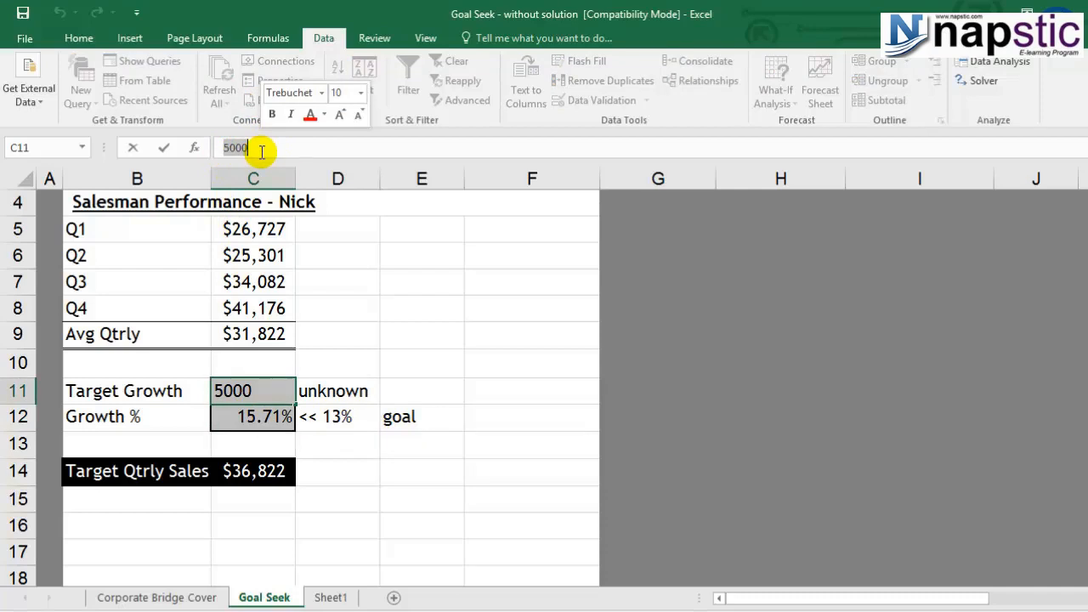
pyautogui.write('4000')
pyautogui.press('Return')
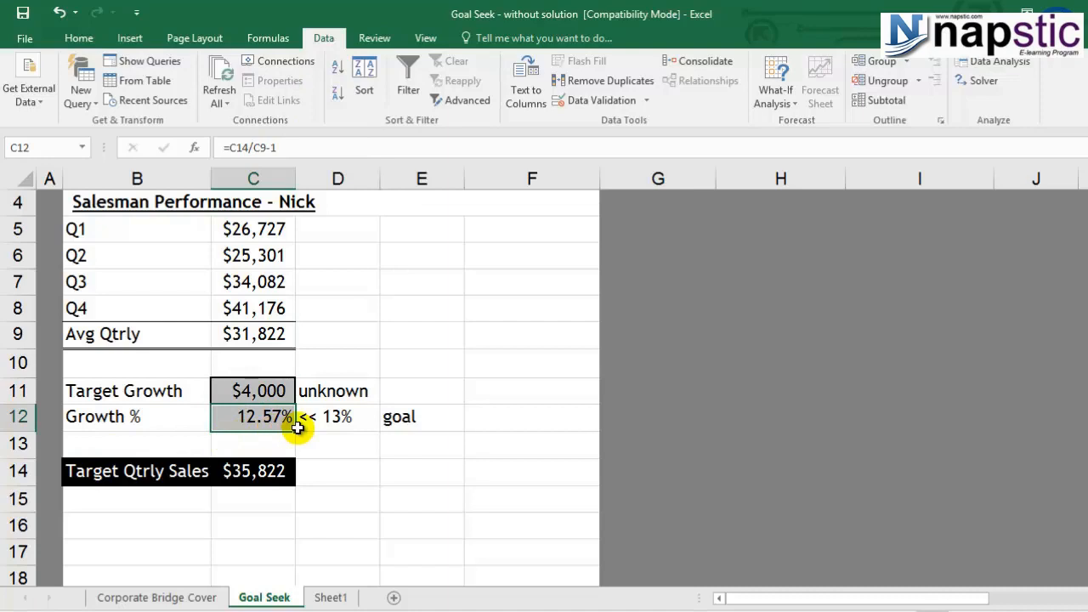
# Step: Try raising the Target Growth in cell C11 to 4200
pyautogui.click(256, 392)
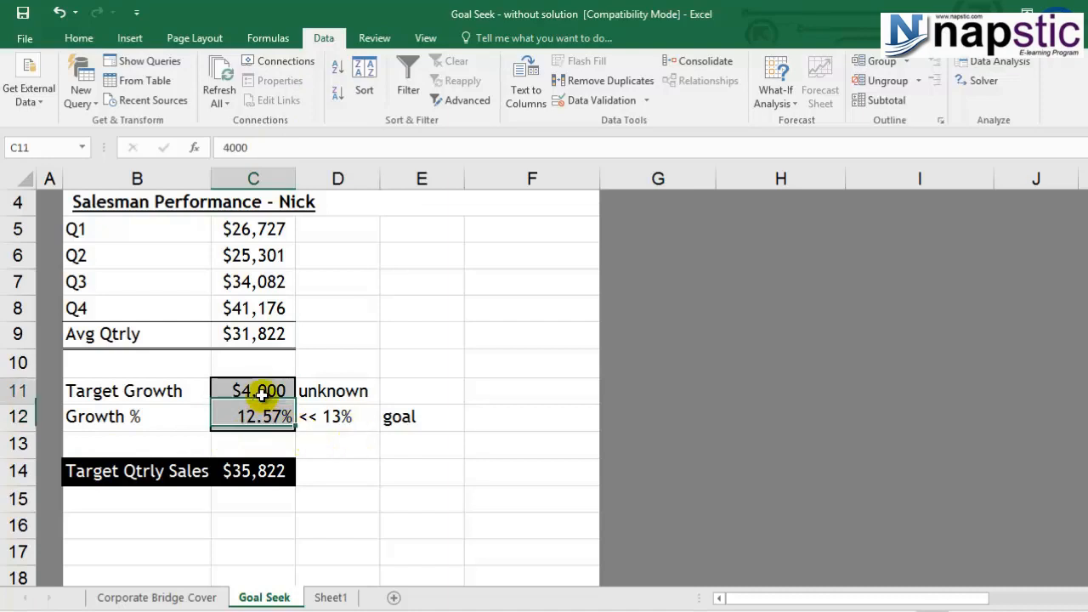
pyautogui.click(257, 148)
pyautogui.press('BackSpace')
pyautogui.press('BackSpace')
pyautogui.press('BackSpace')
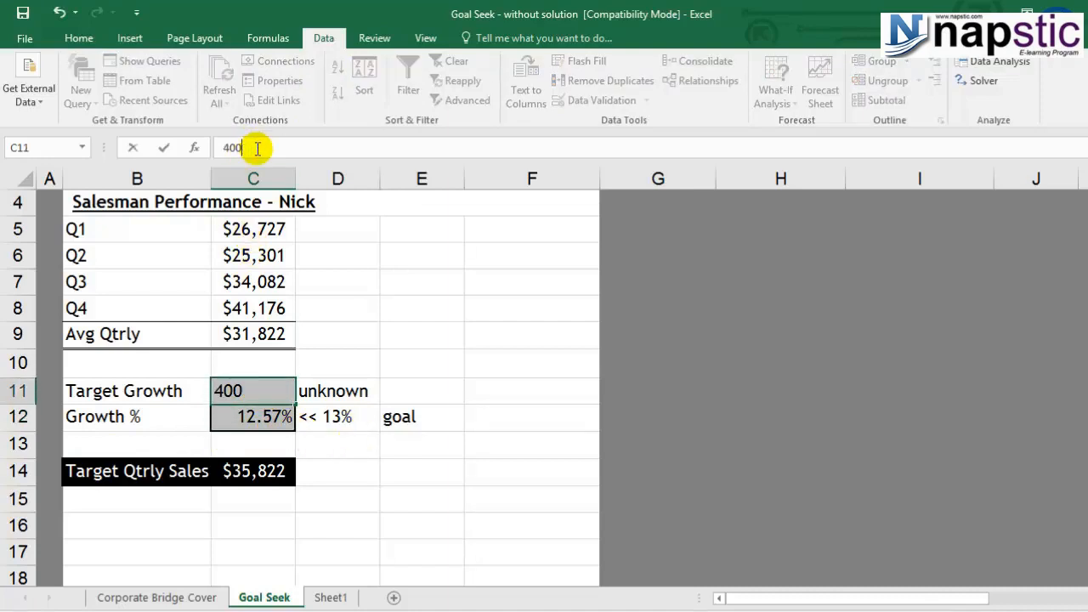
pyautogui.write('200')
pyautogui.press('Return')
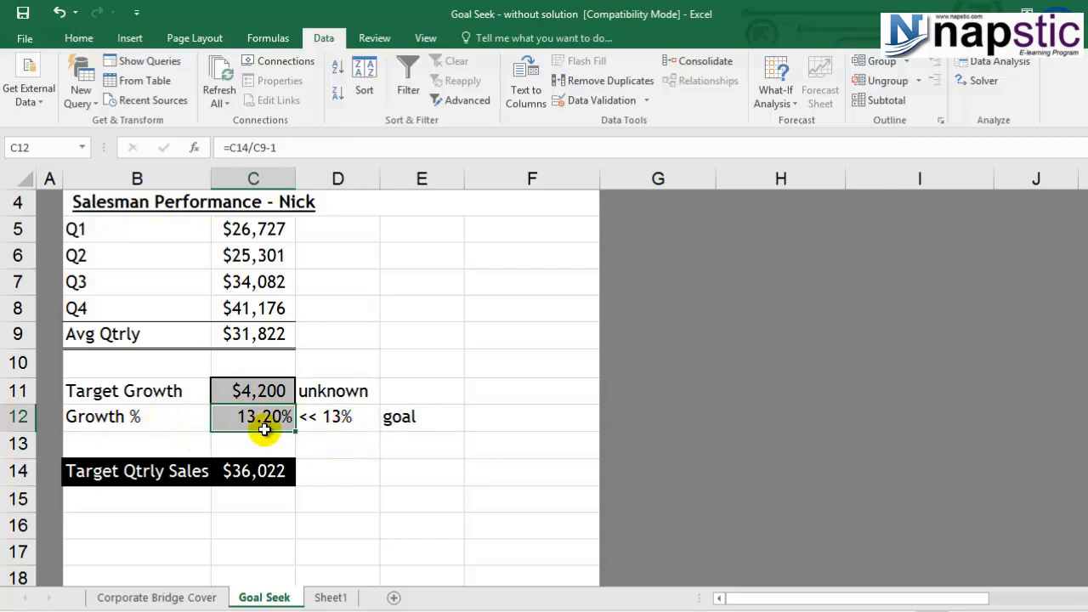
# Step: Undo the trial Target Growth entries so that cell C11 is empty again
pyautogui.hotkey('ctrl', 'z')
pyautogui.click(309, 447)
pyautogui.click(258, 395)
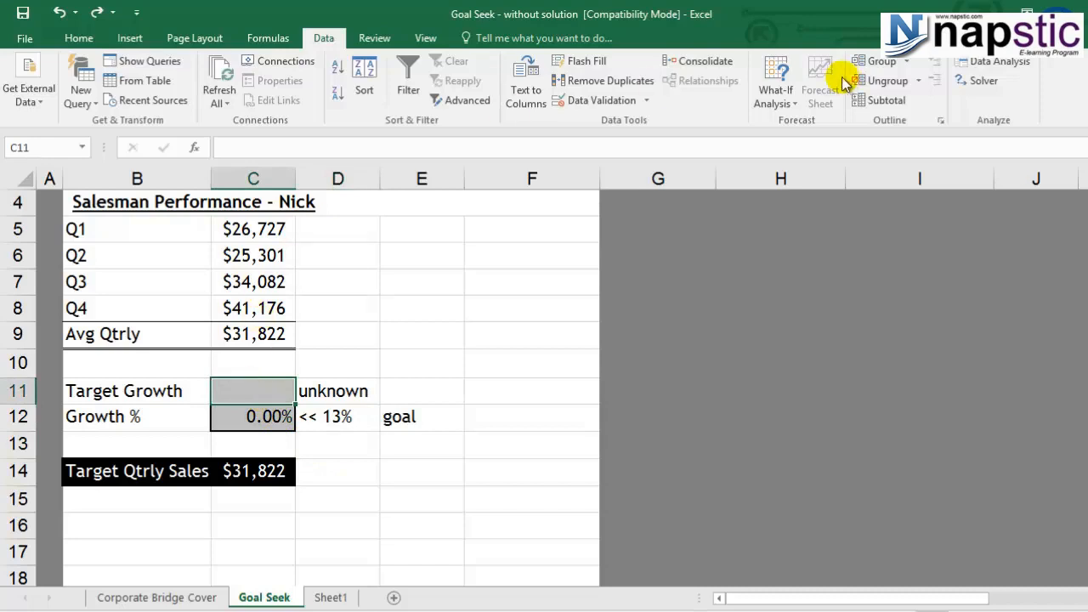
# Step: Run Goal Seek to set the Growth % in cell C12 to 0.13 by changing Target Growth cell C11, and keep the solution
pyautogui.click(775, 95)
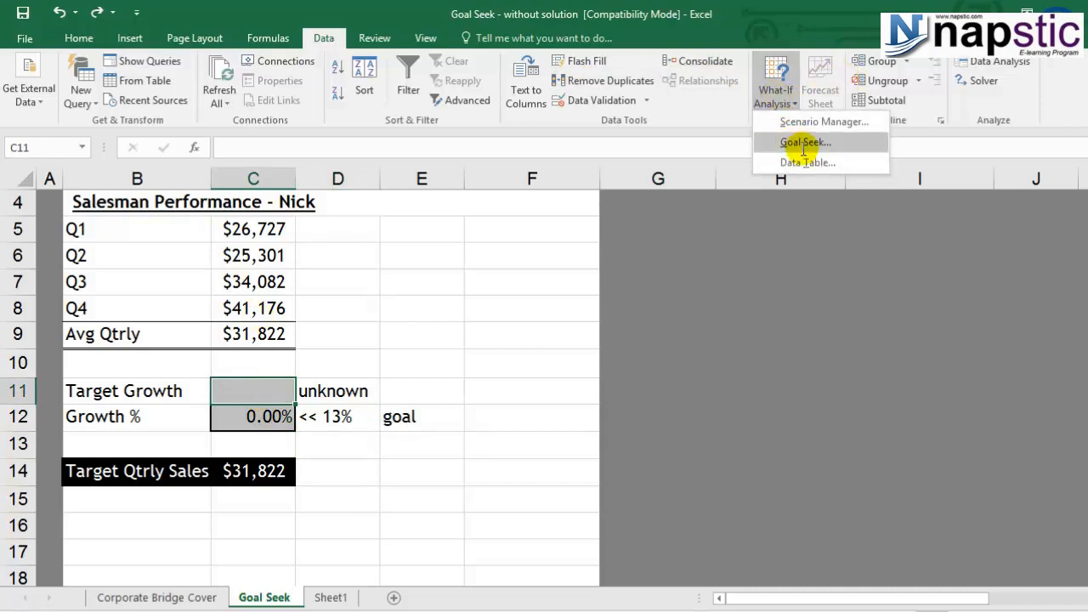
pyautogui.click(803, 142)
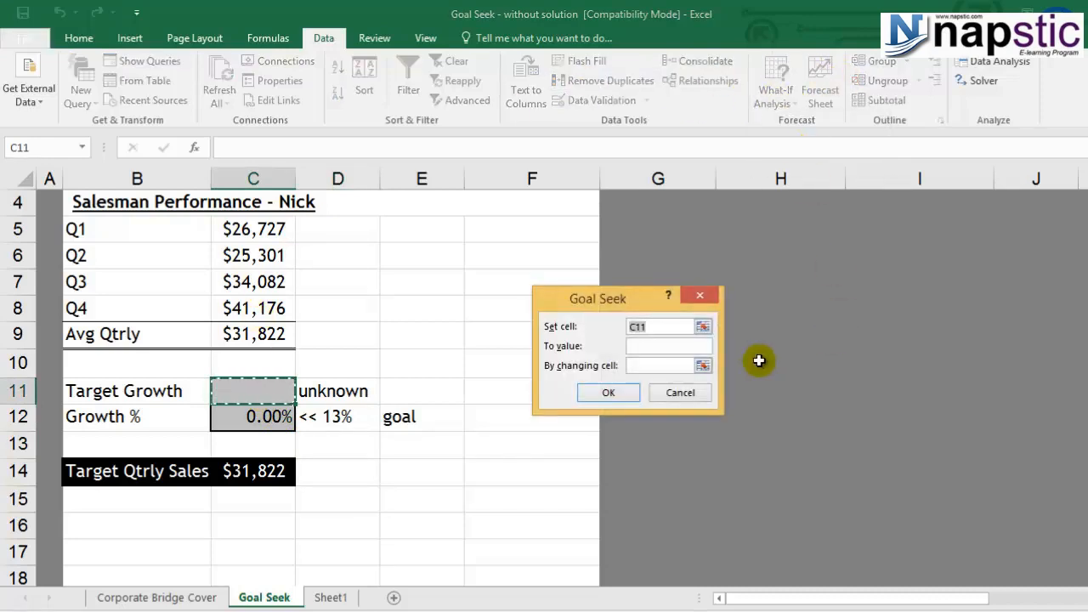
pyautogui.click(280, 426)
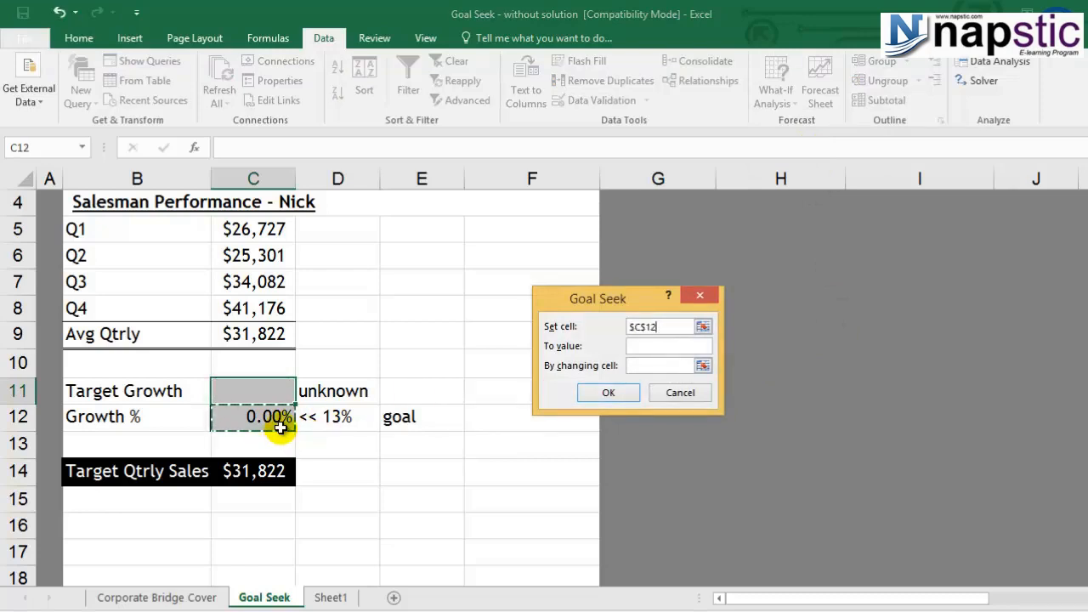
pyautogui.click(652, 345)
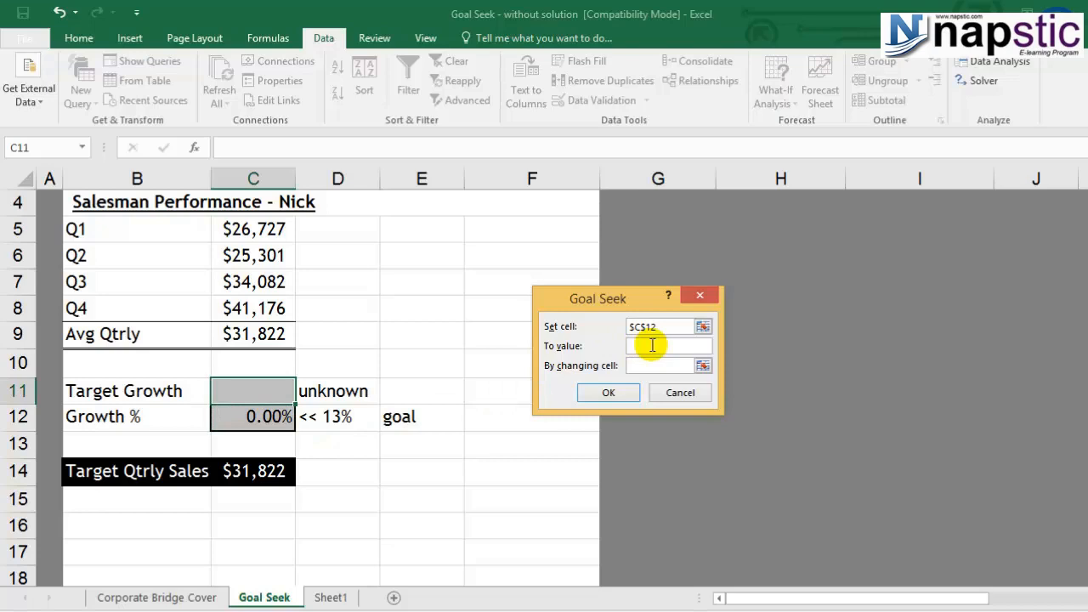
pyautogui.write('0.13')
pyautogui.click(654, 364)
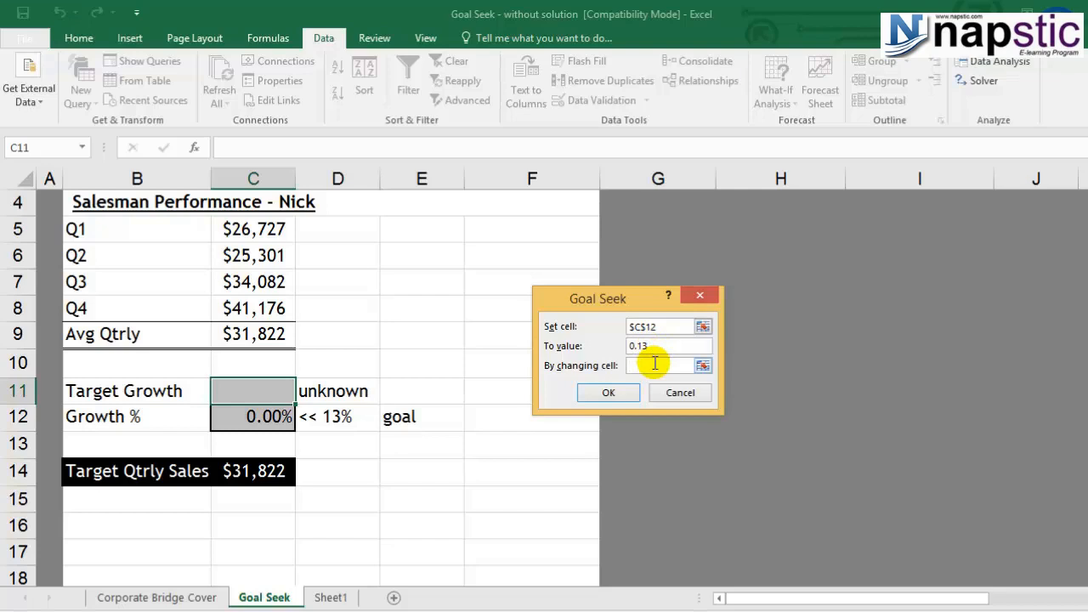
pyautogui.click(267, 384)
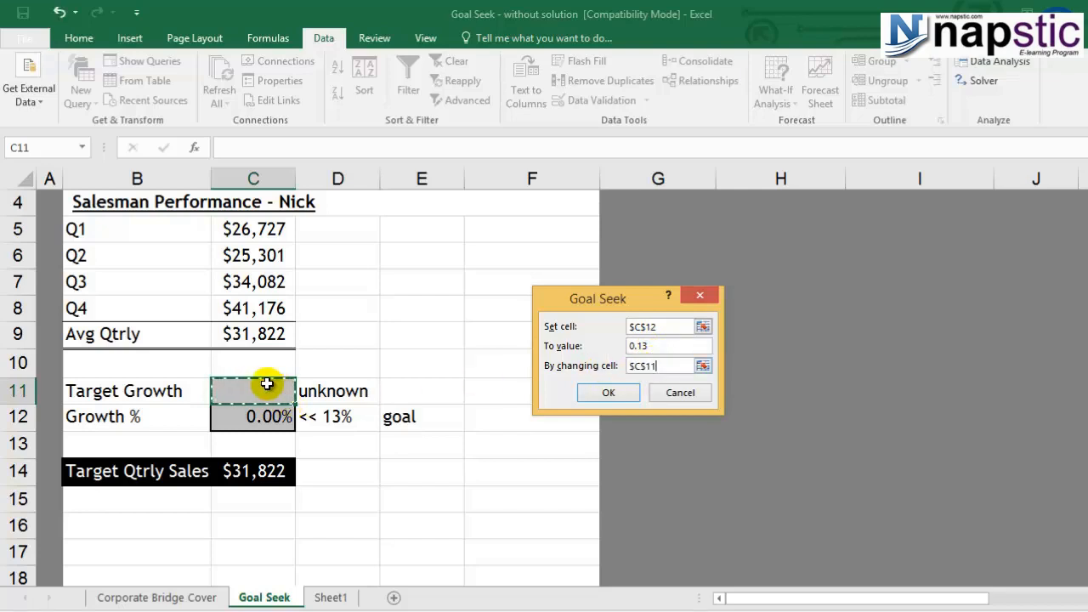
pyautogui.click(619, 395)
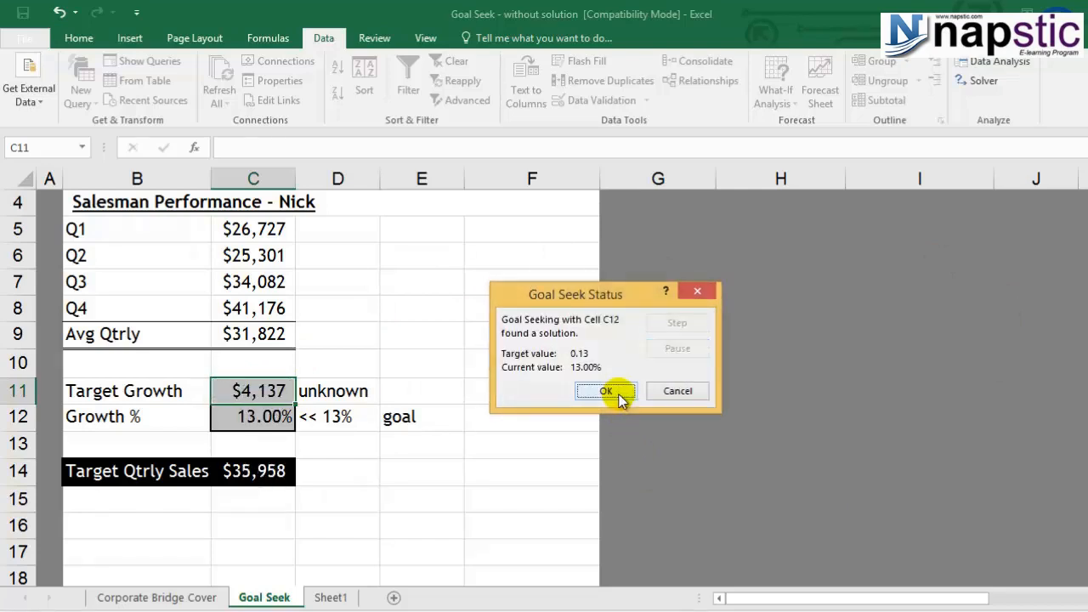
pyautogui.click(619, 394)
# Step: Examine the solved Growth % in C12, the Target Growth in C11 and the formula behind Target Qtrly Sales in C14
pyautogui.click(340, 501)
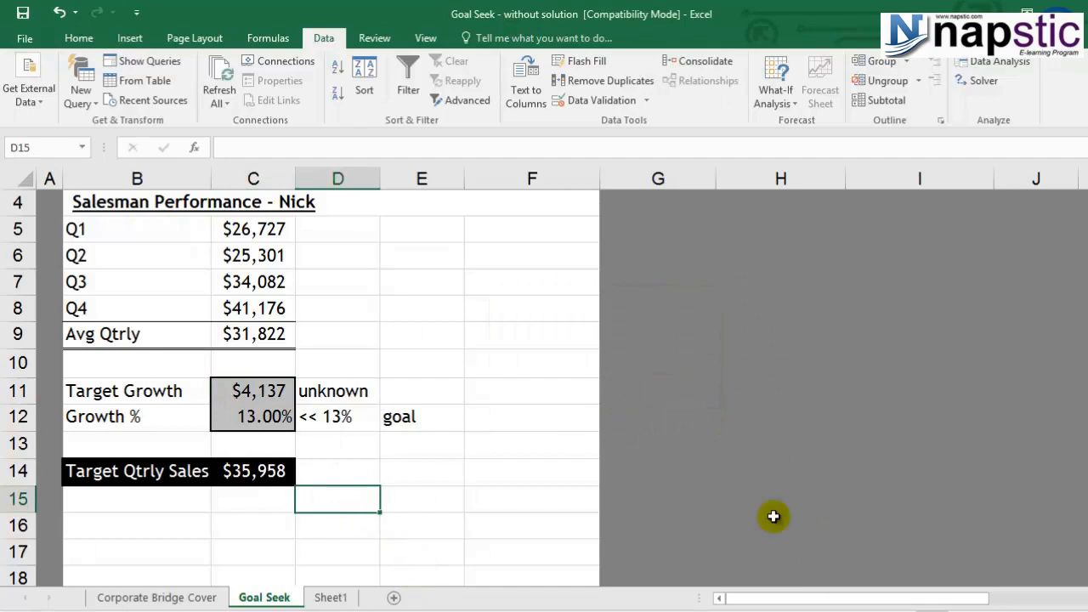
pyautogui.click(235, 422)
pyautogui.click(398, 417)
pyautogui.click(272, 425)
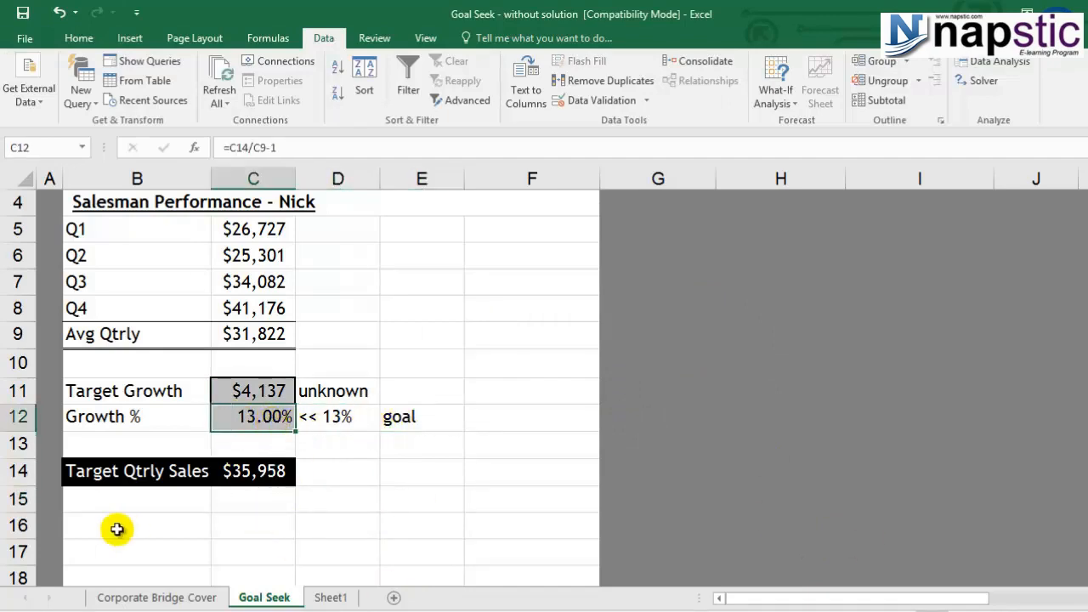
pyautogui.click(271, 390)
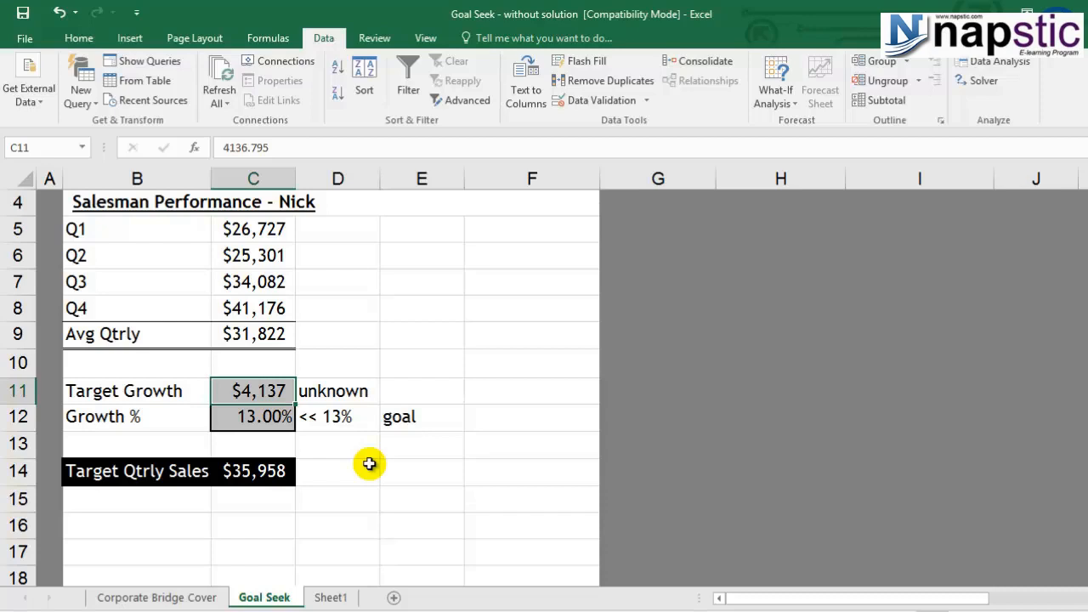
pyautogui.click(260, 471)
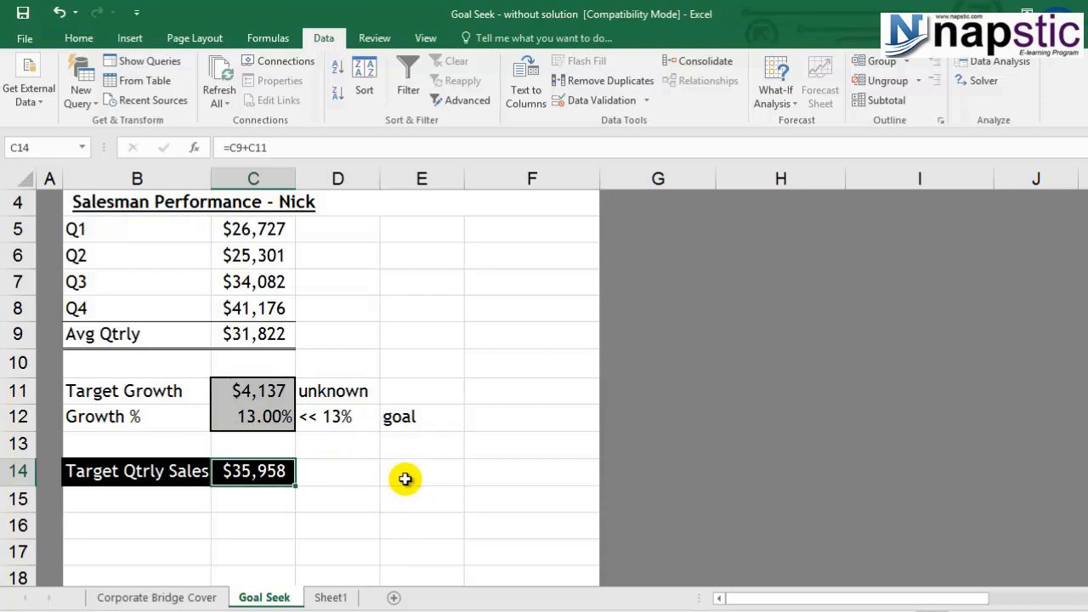
pyautogui.press('F2')
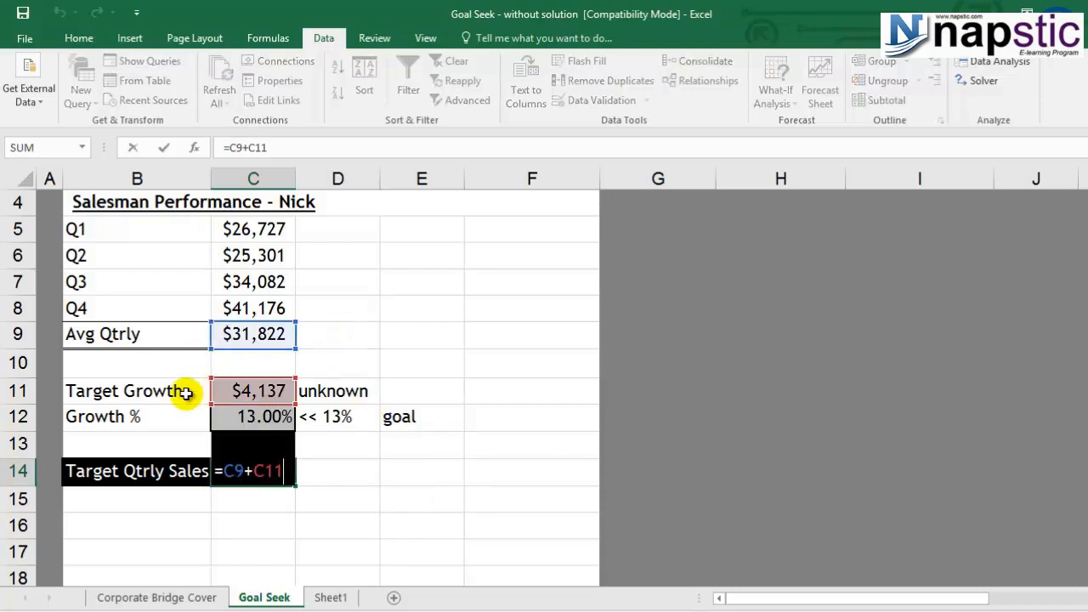
pyautogui.press('Escape')
pyautogui.click(275, 389)
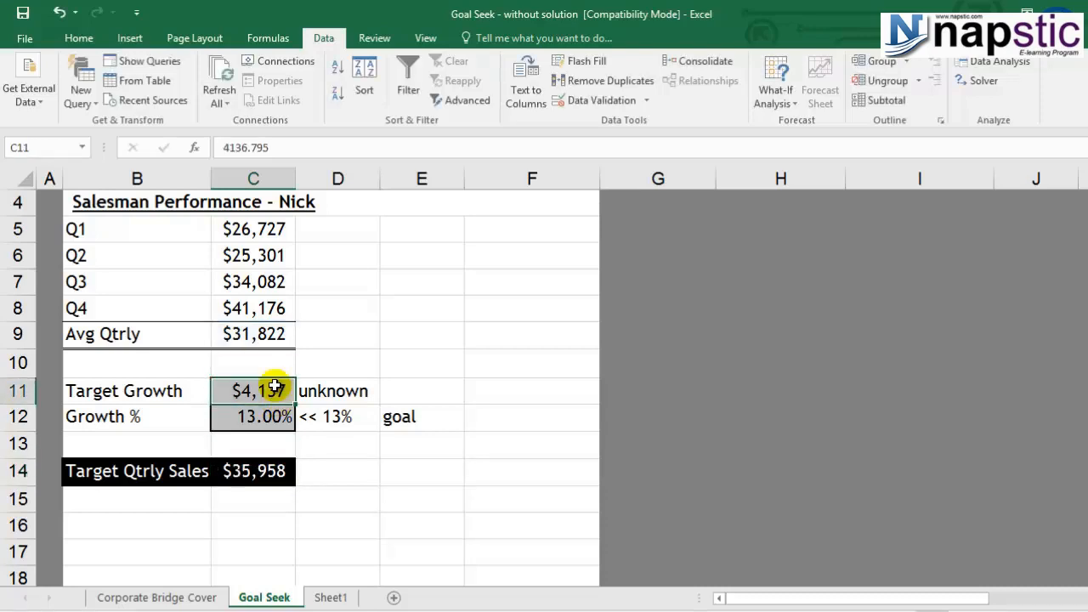
pyautogui.click(256, 472)
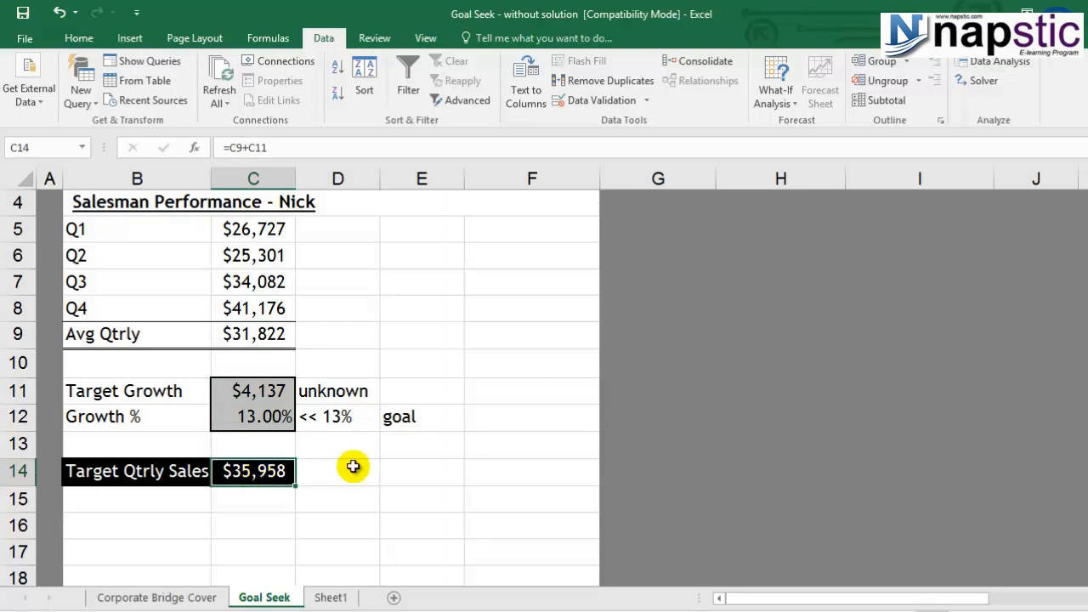